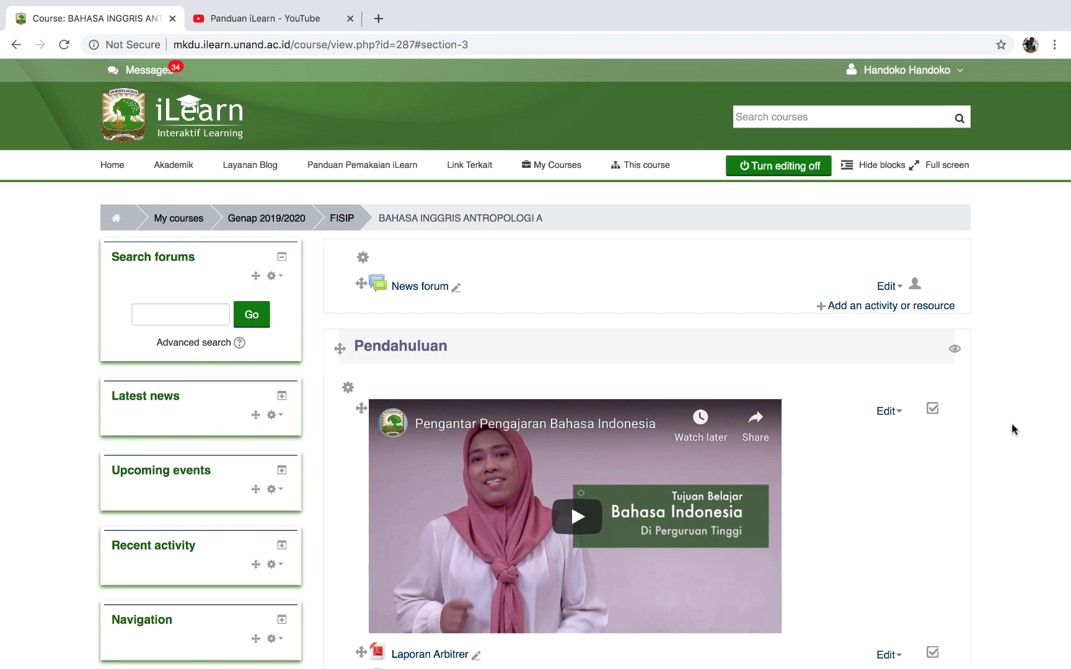
Look through the course page's weekly sections, from Pendahuluan down to the upcoming date-named weeks.
scroll(1012, 426, "down", 5)
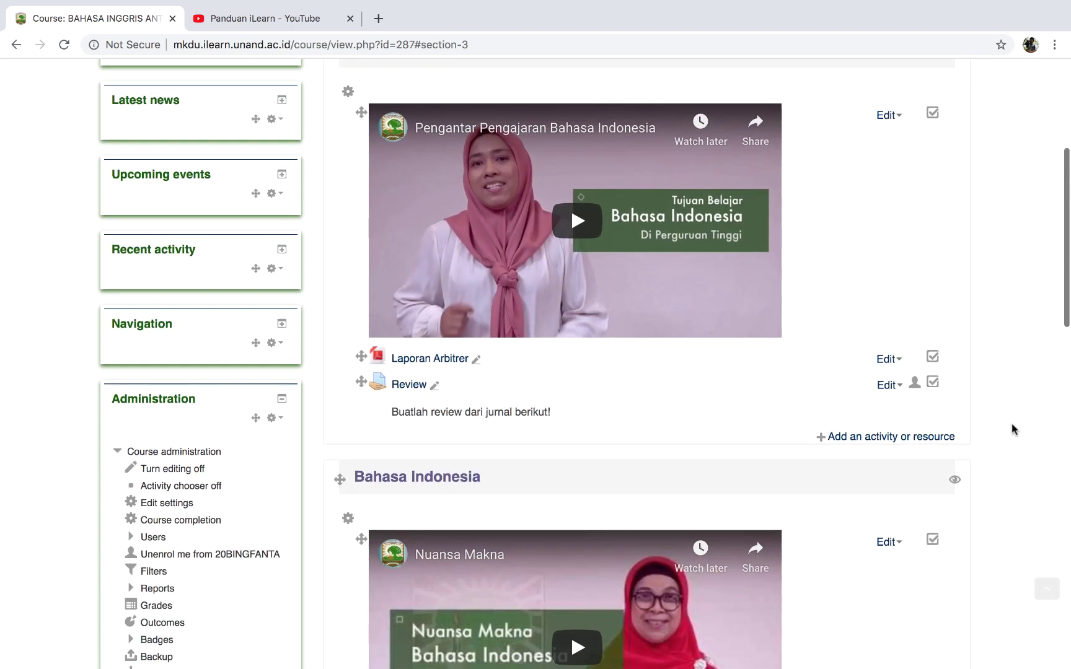
scroll(1012, 427, "down", 8)
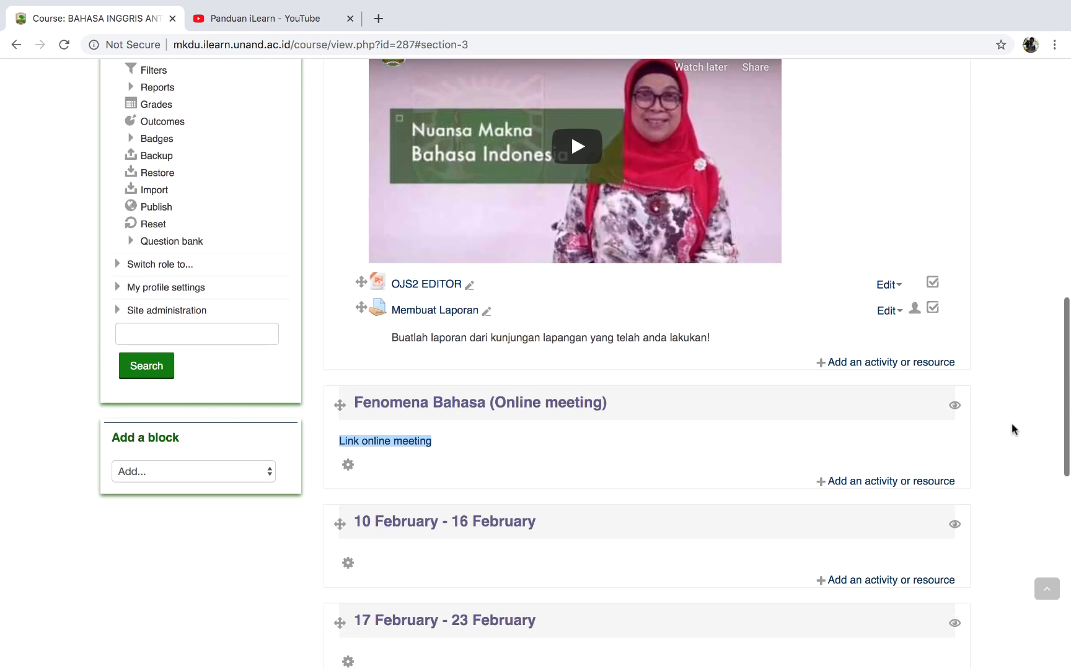
scroll(1012, 428, "down", 2)
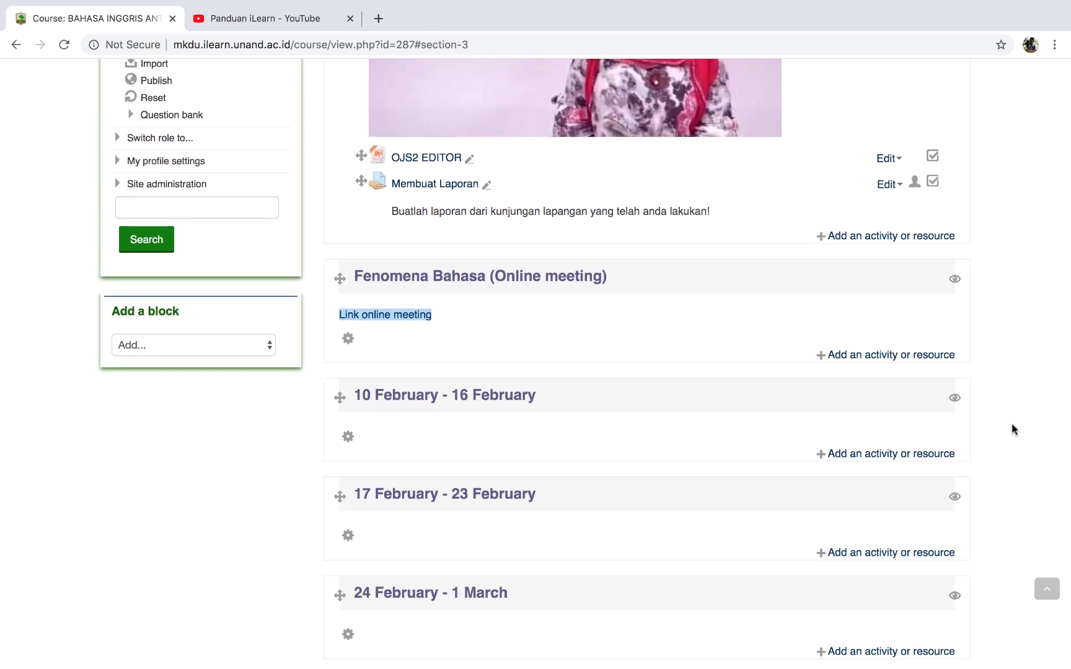
scroll(1011, 427, "down", 1)
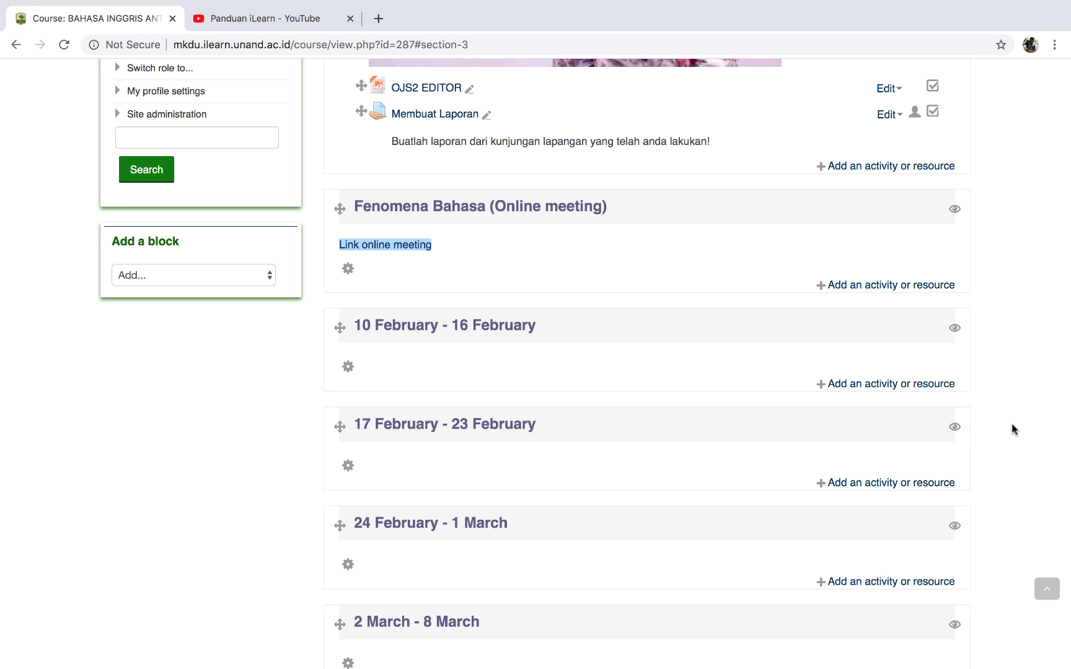
scroll(1012, 426, "up", 8)
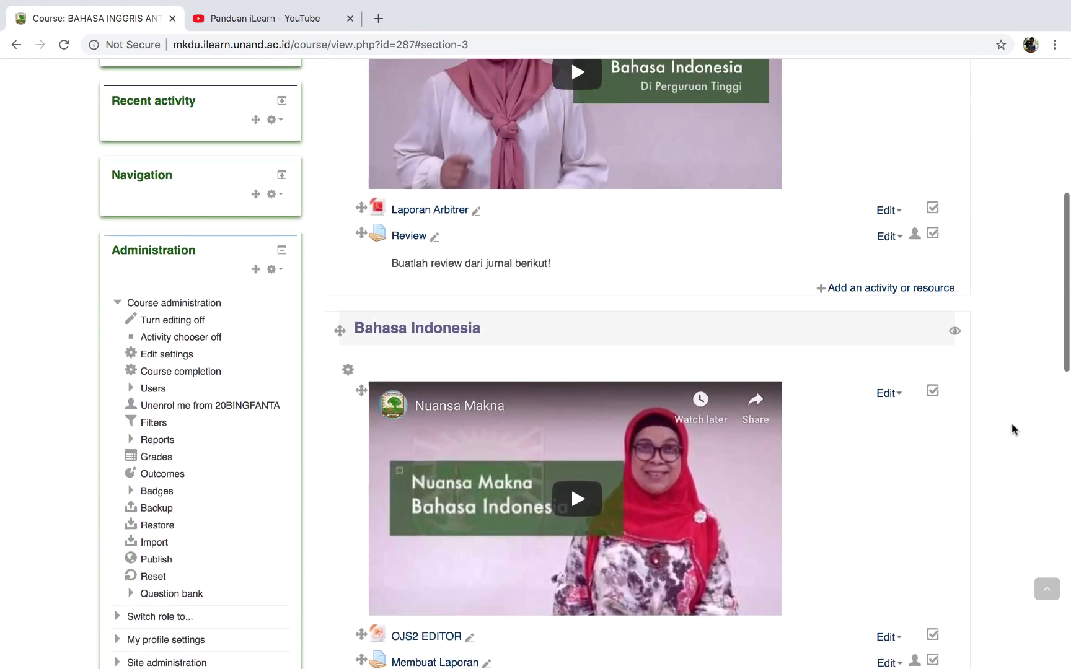
scroll(1012, 423, "up", 7)
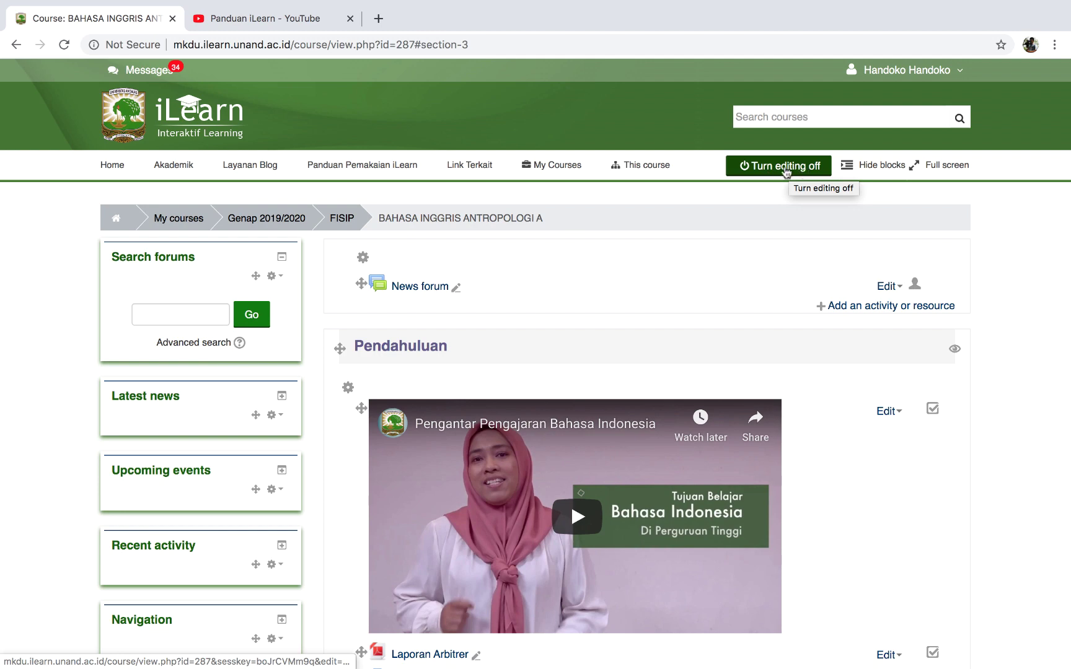
scroll(761, 256, "down", 5)
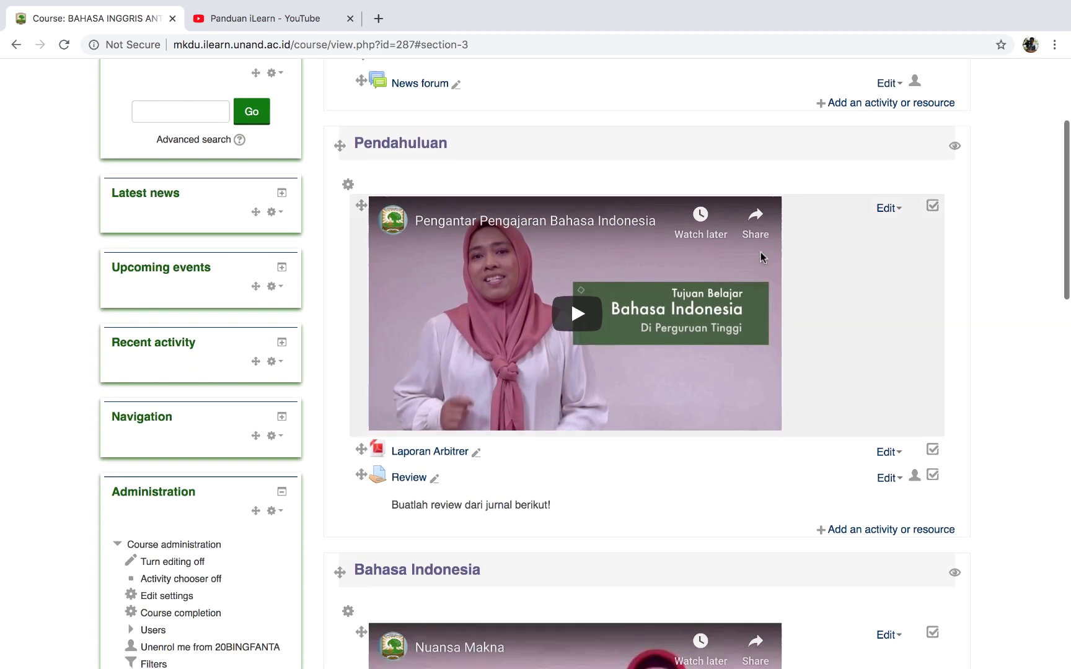
scroll(760, 251, "down", 15)
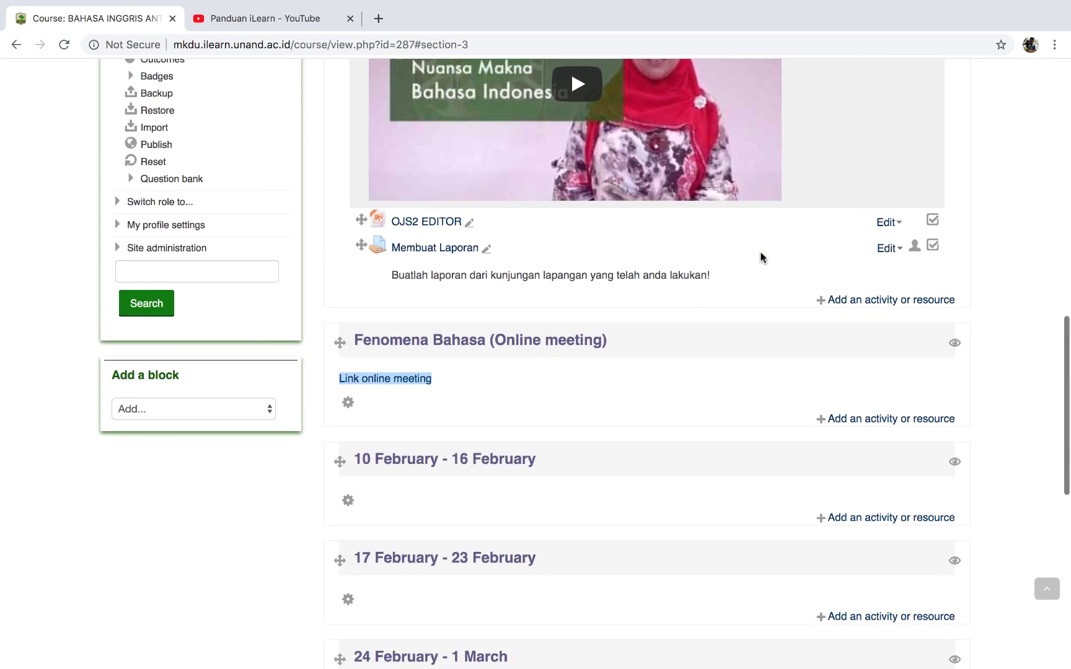
Rename the "10 February - 16 February" section to "UTS" instead of its default section name and save the changes.
scroll(760, 258, "down", 5)
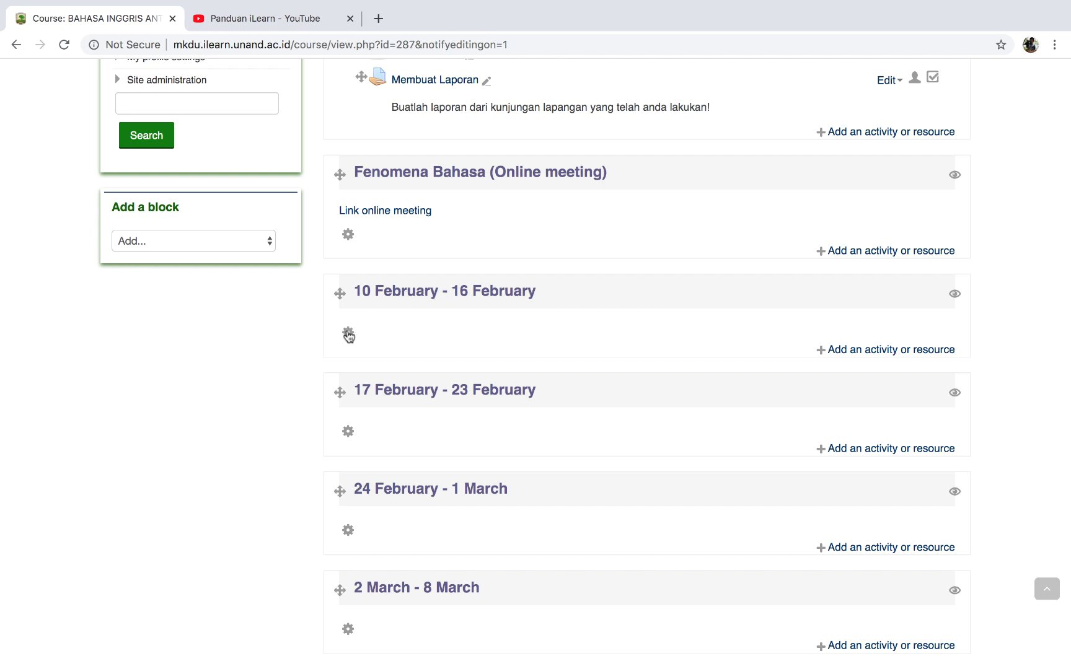
left_click(350, 335)
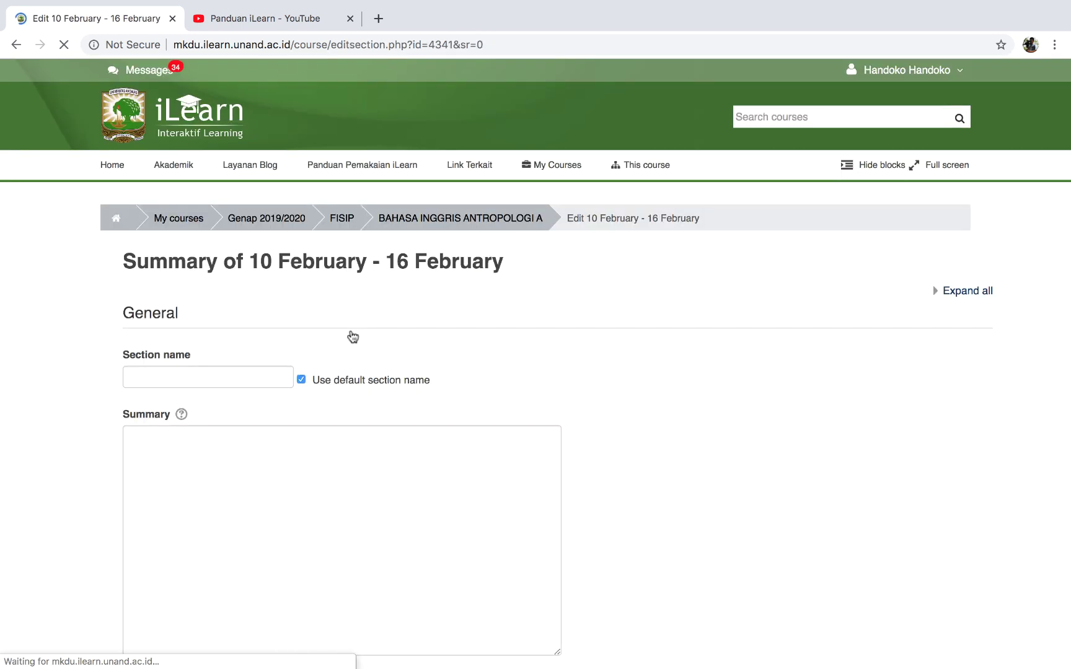
scroll(494, 403, "down", 2)
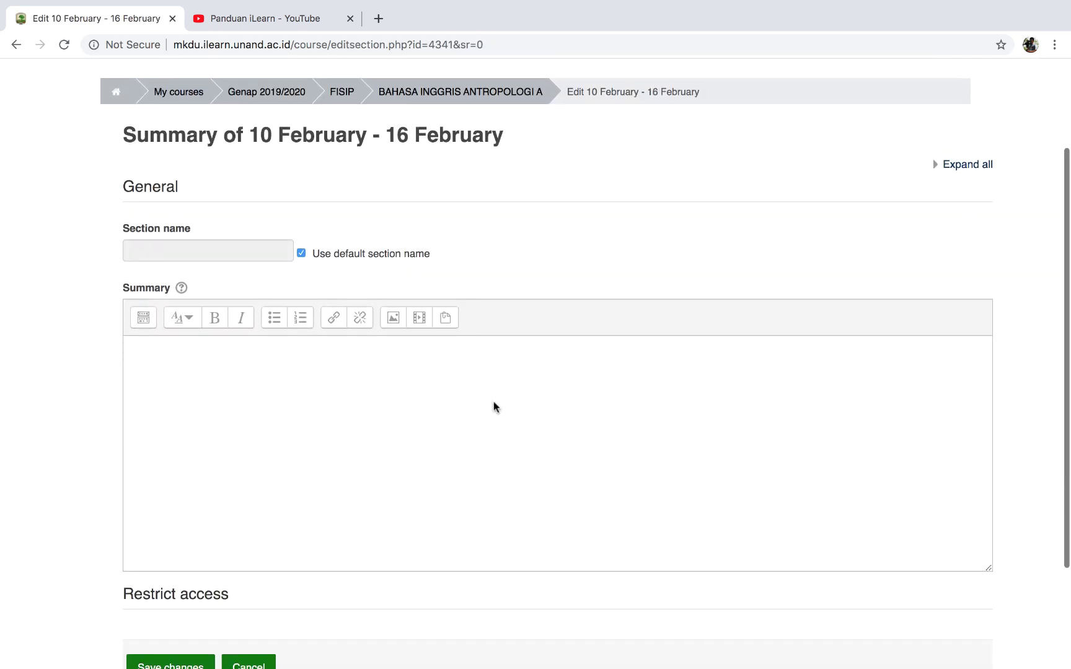
left_click(301, 253)
left_click(231, 251)
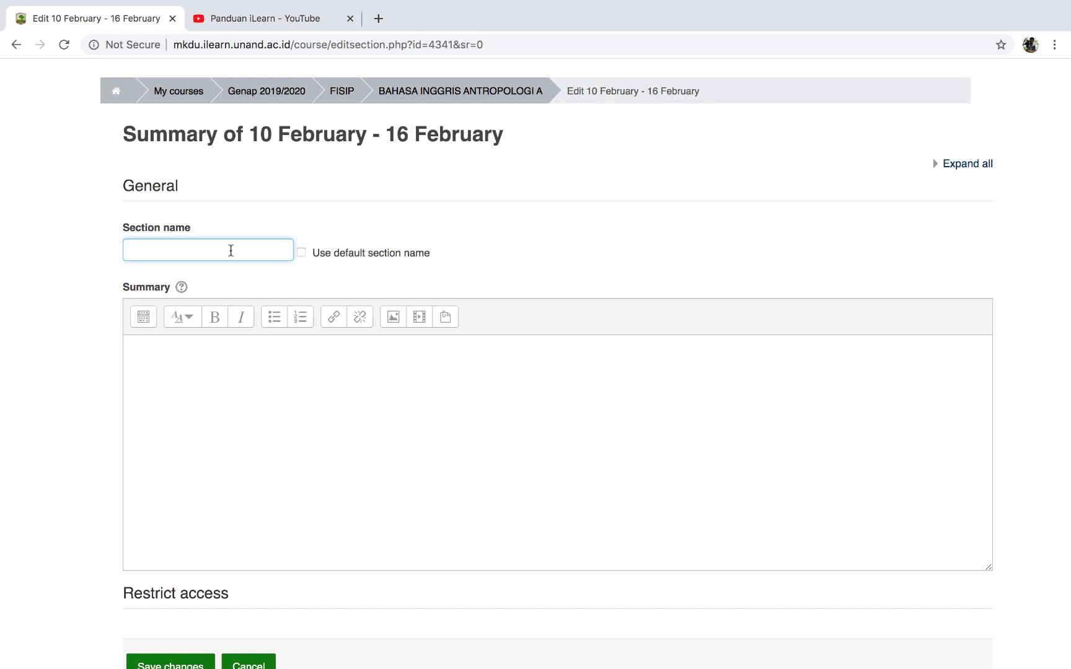
type("UTS")
scroll(527, 428, "down", 3)
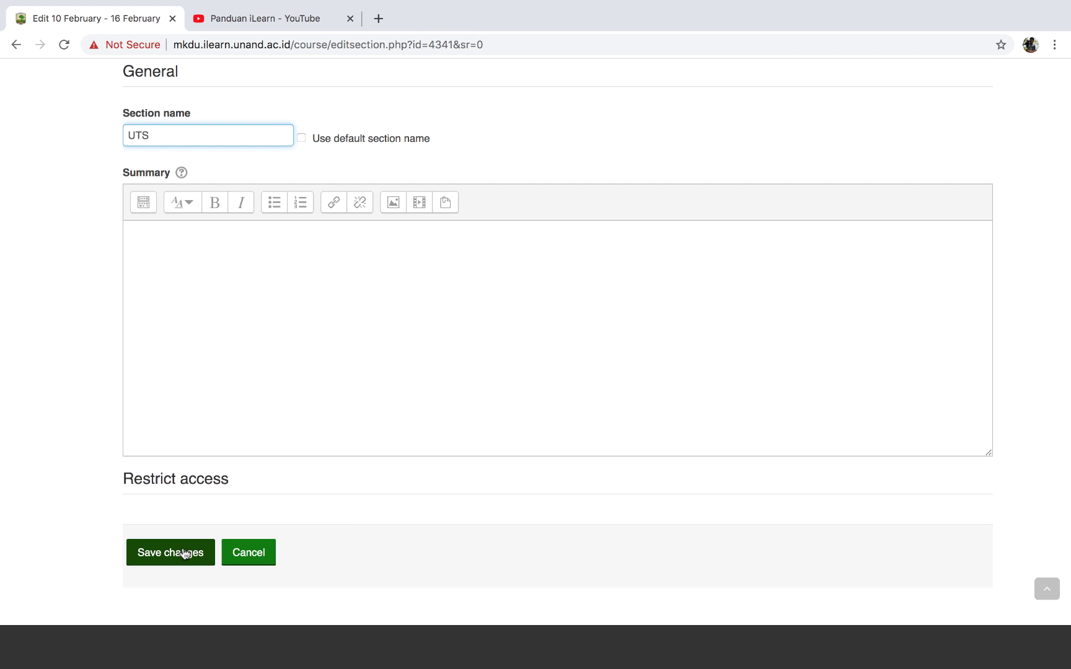
left_click(184, 554)
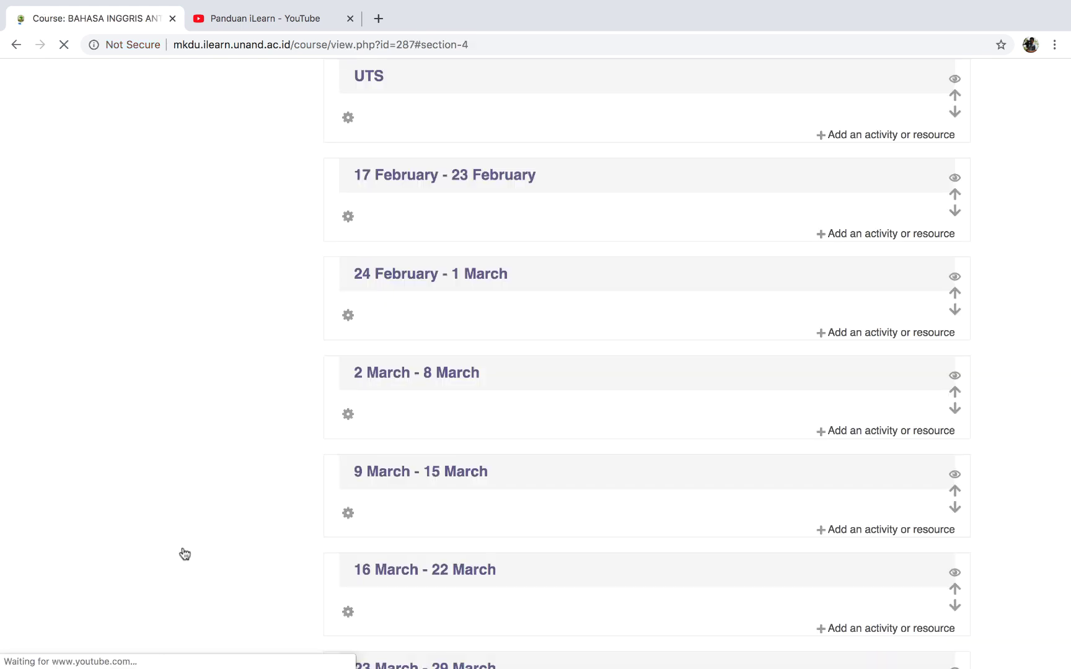
Add a new Quiz activity to the UTS section.
scroll(576, 304, "up", 3)
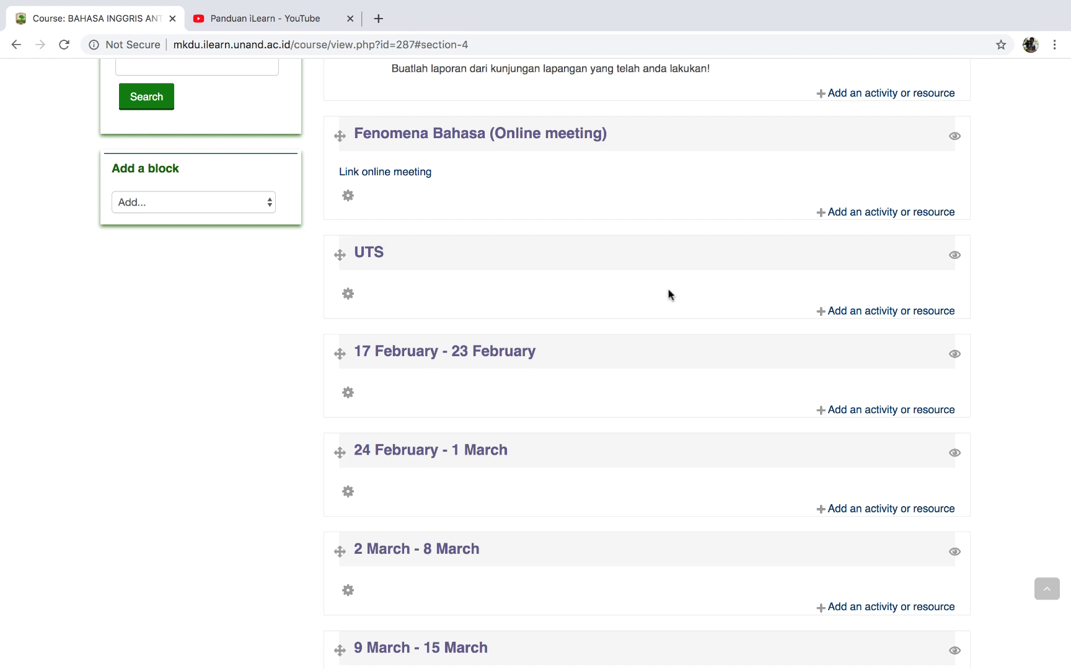
left_click(847, 311)
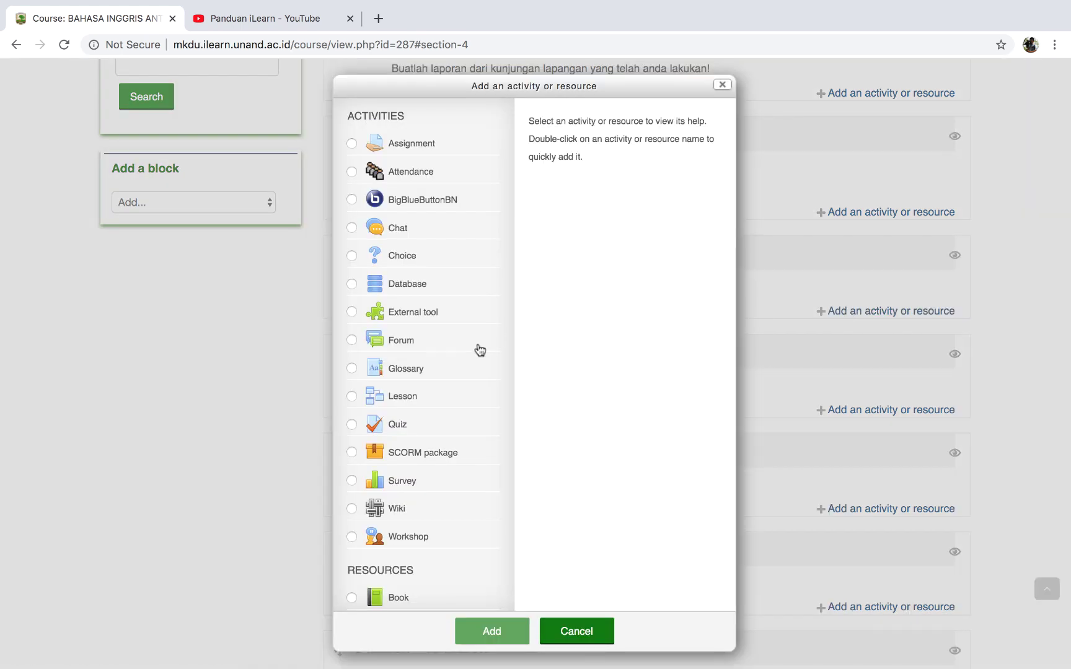
scroll(478, 349, "down", 2)
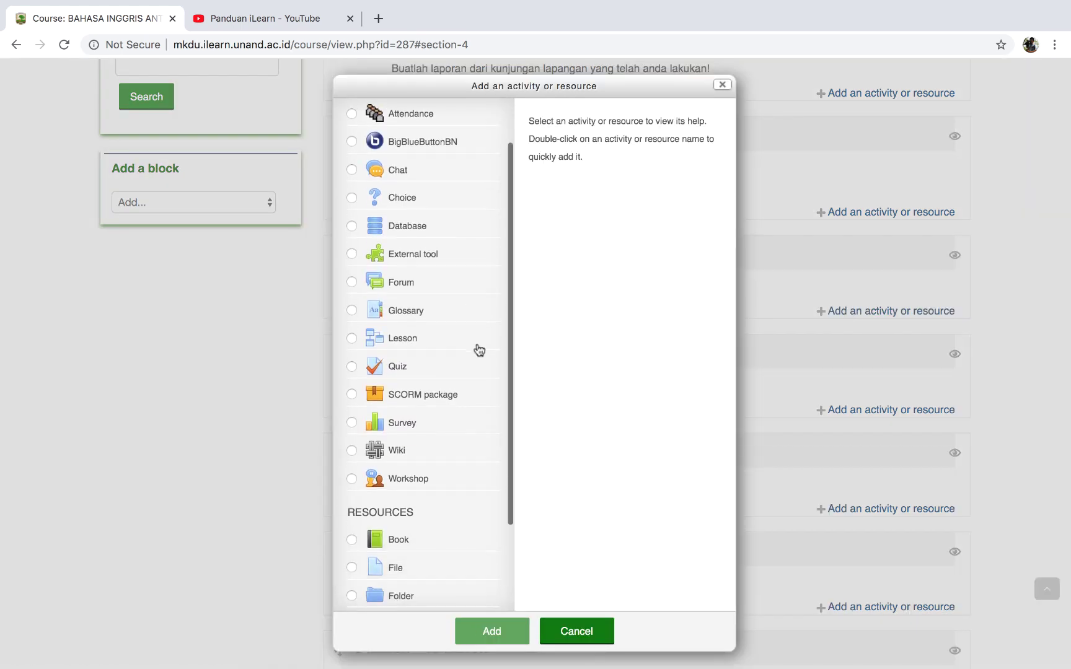
left_click(349, 363)
scroll(494, 507, "down", 2)
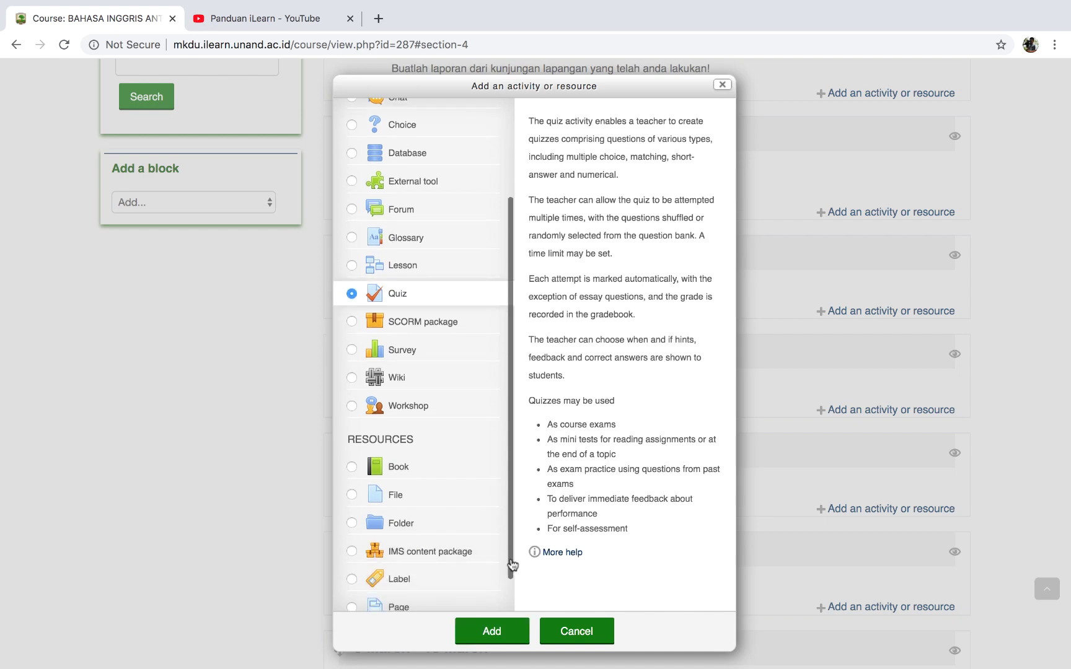
left_click(502, 631)
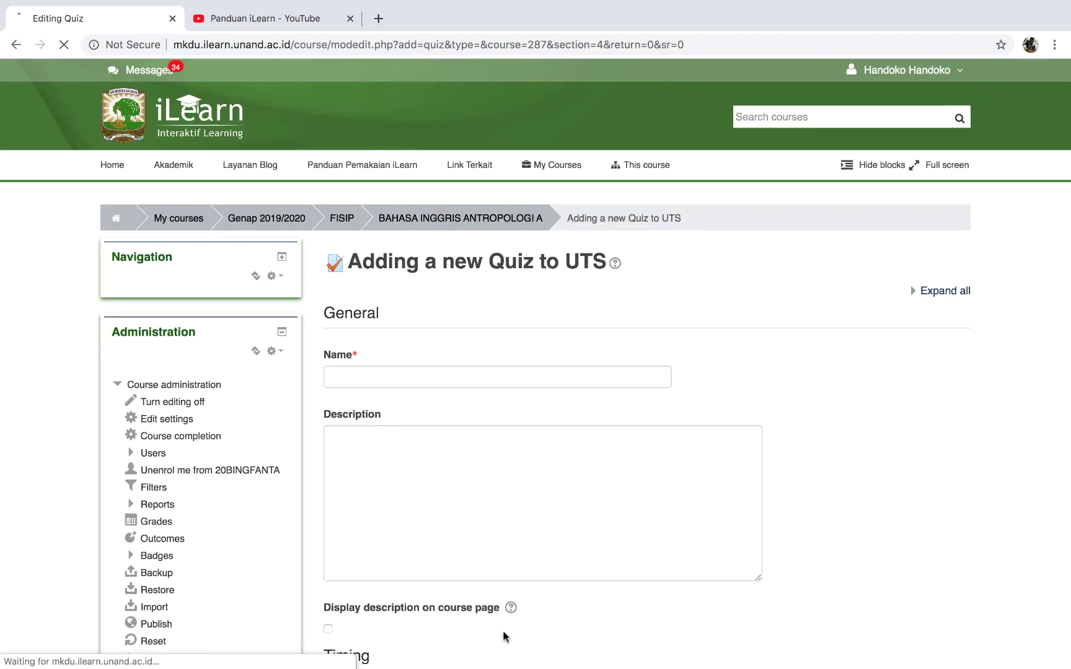
Name the new quiz "Ujian Tengah Semester" and place the cursor in its empty description.
scroll(498, 479, "down", 2)
scroll(498, 479, "down", 1)
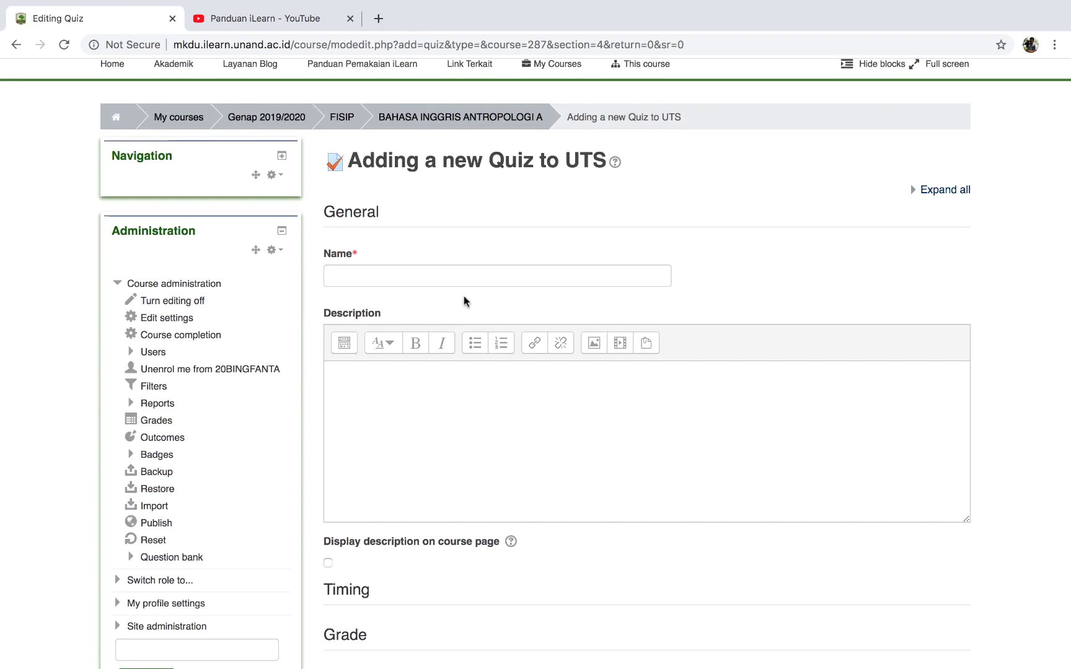
left_click(489, 279)
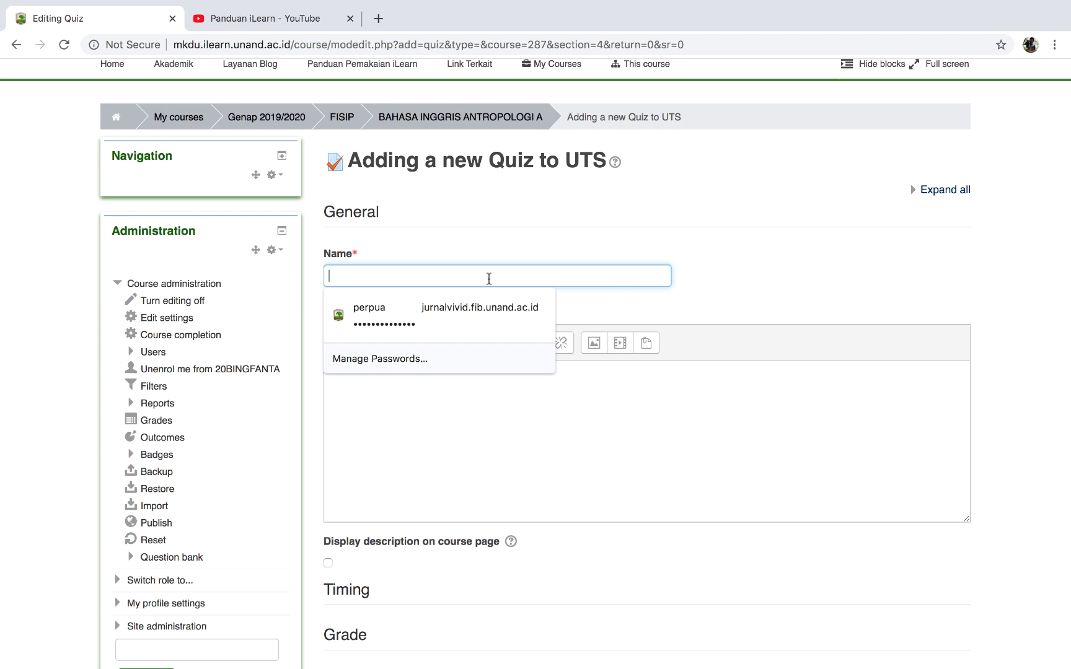
type("Uji")
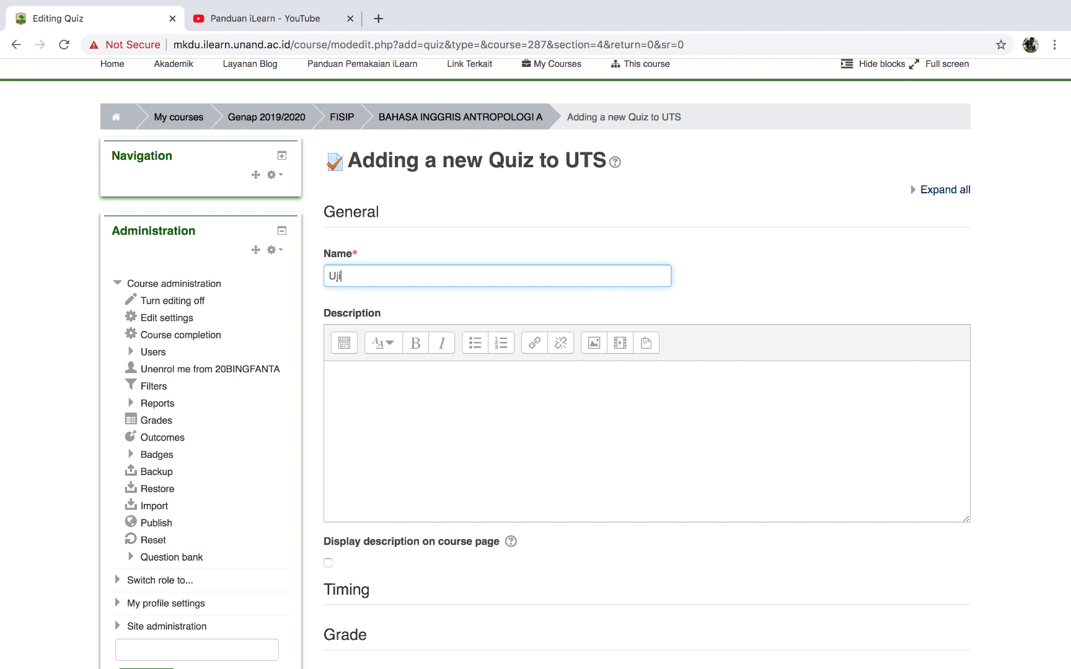
type("an Tengah Semester")
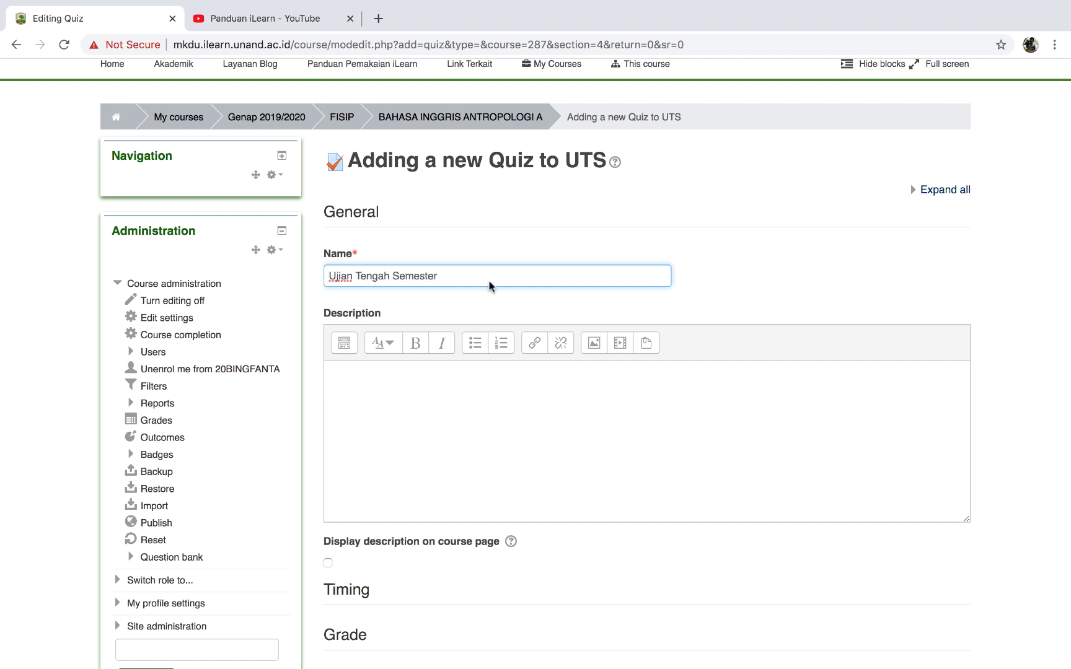
left_click(514, 423)
Expand the quiz's Timing settings, enable the opening date and set it to 16 March 2020.
scroll(513, 423, "down", 2)
scroll(514, 424, "down", 1)
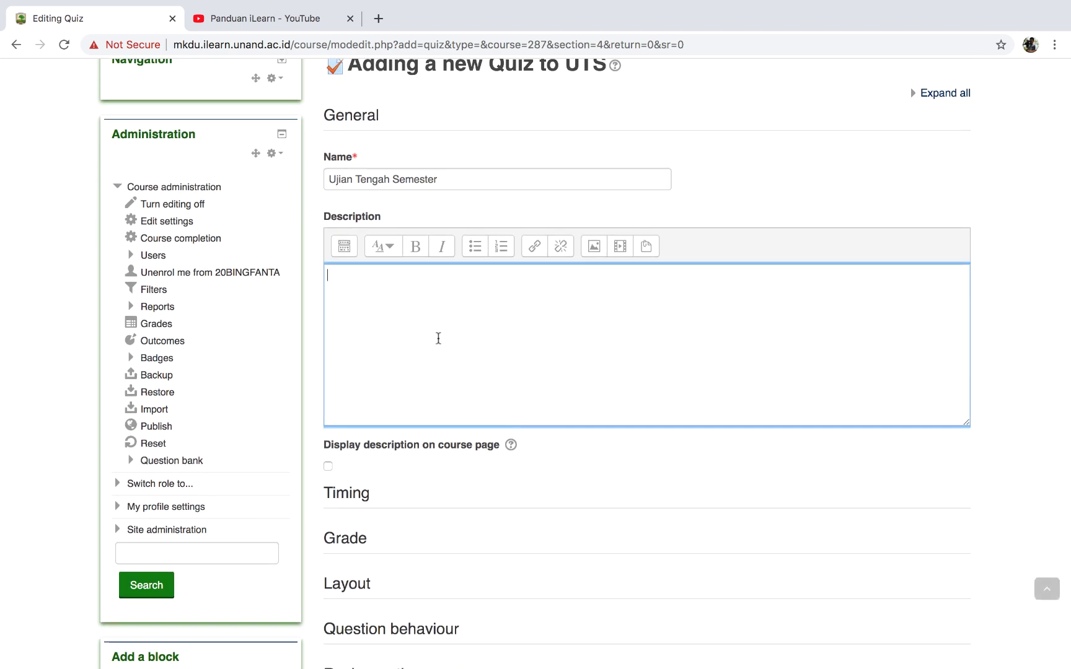
scroll(403, 333, "down", 5)
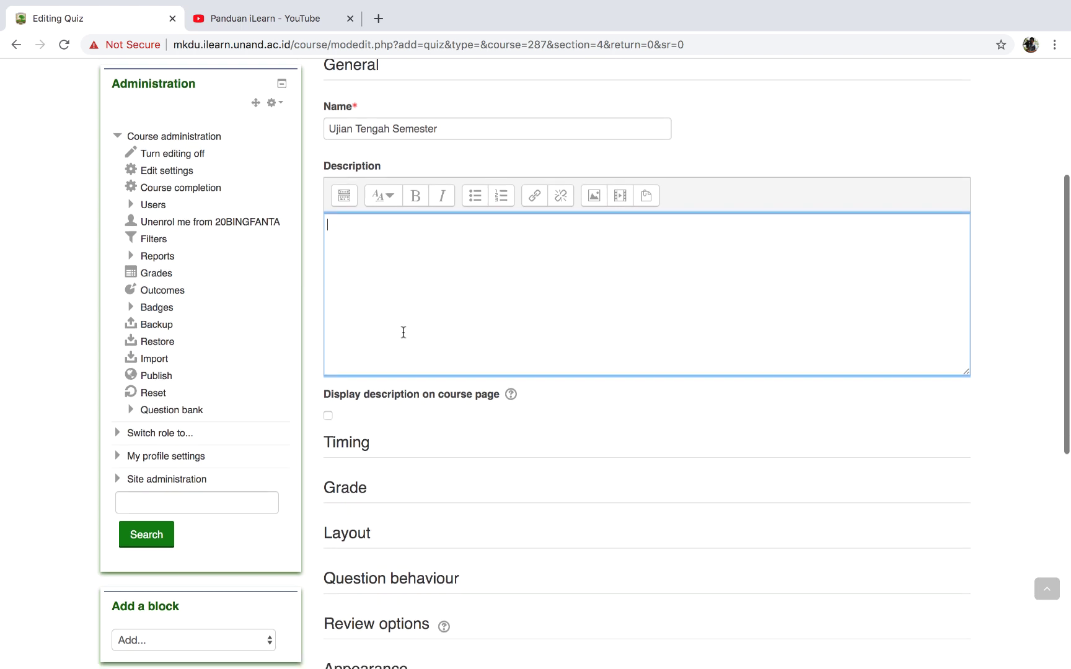
scroll(403, 335, "up", 3)
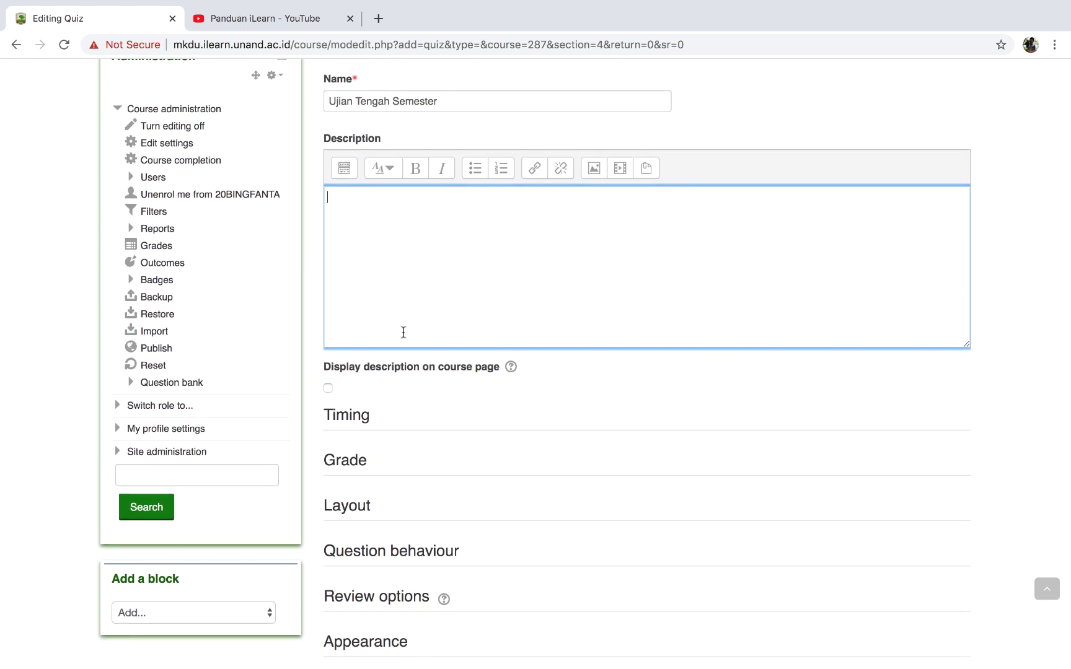
left_click(351, 422)
scroll(451, 414, "down", 1)
scroll(452, 411, "down", 3)
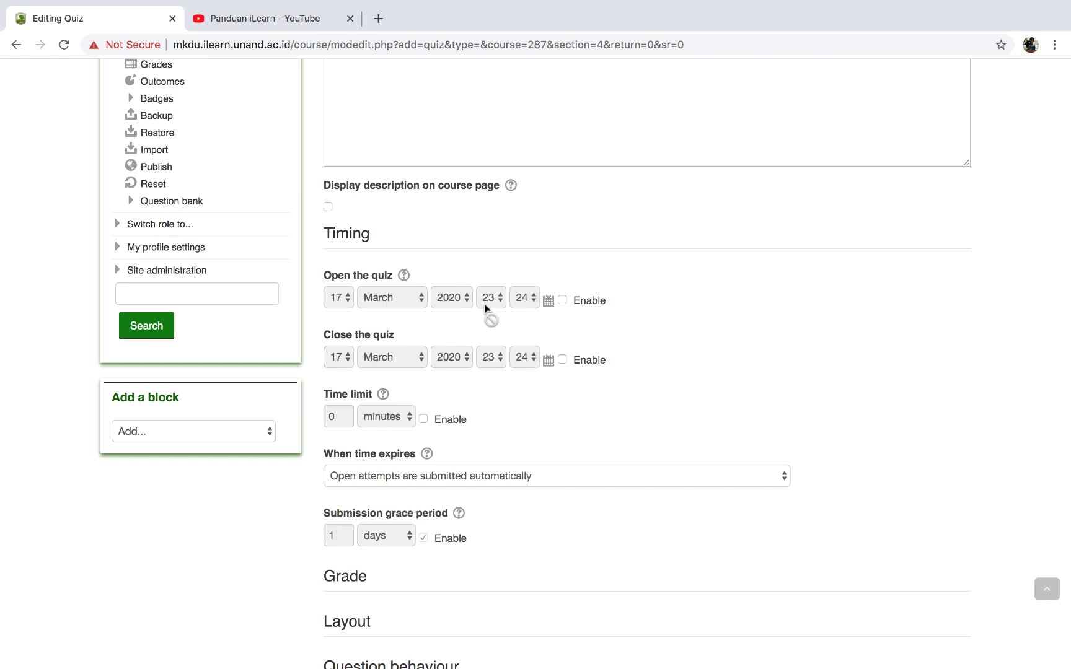
left_click(563, 301)
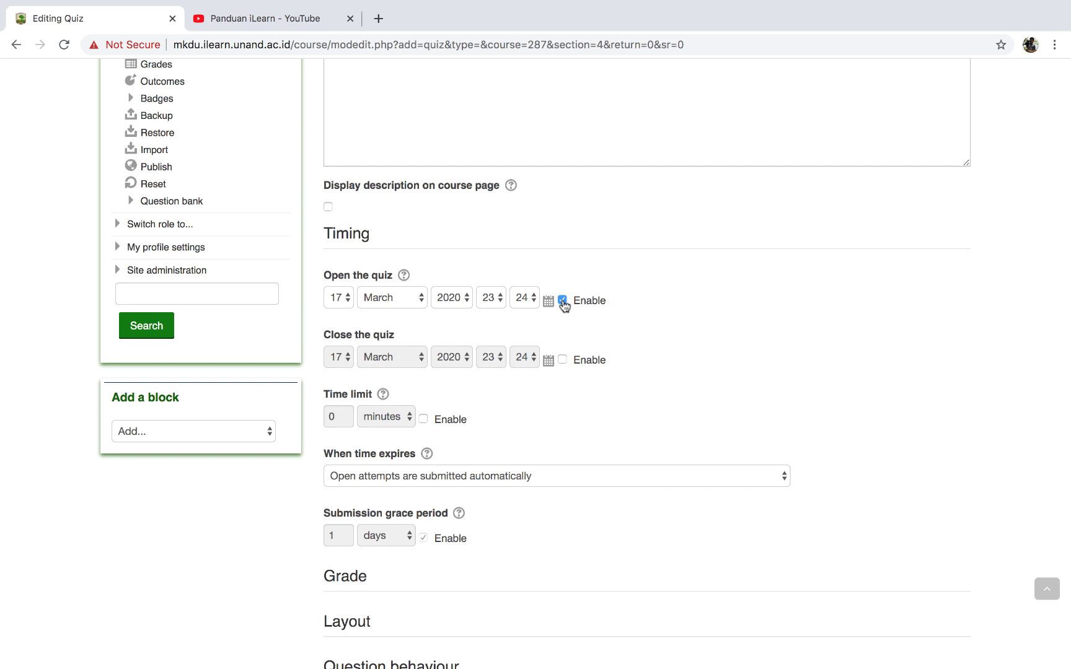
left_click(348, 301)
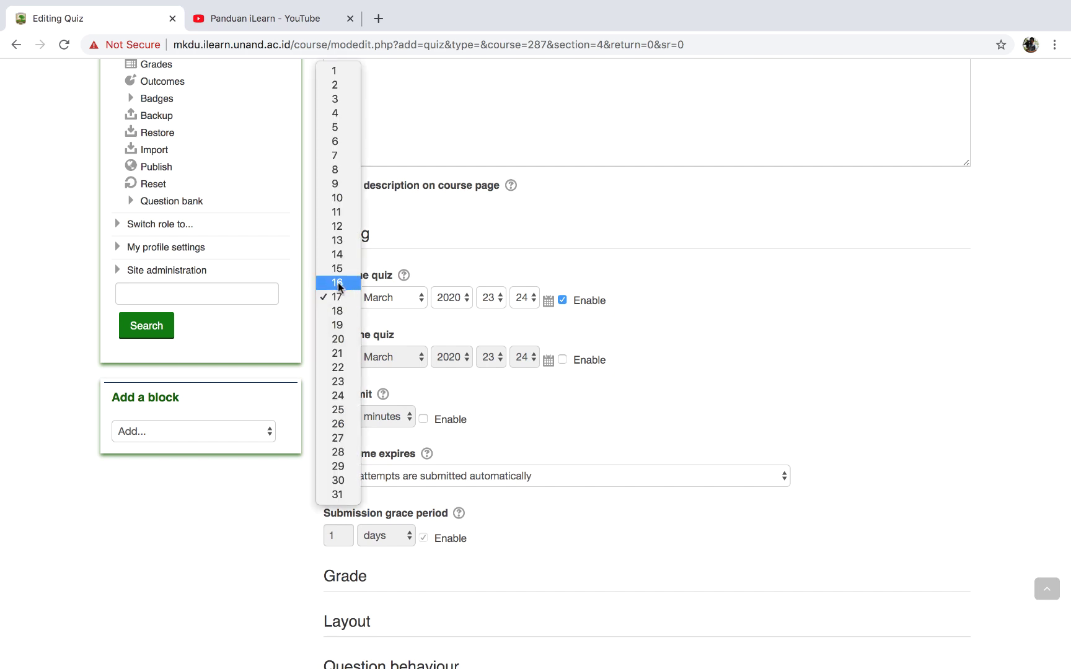
left_click(339, 286)
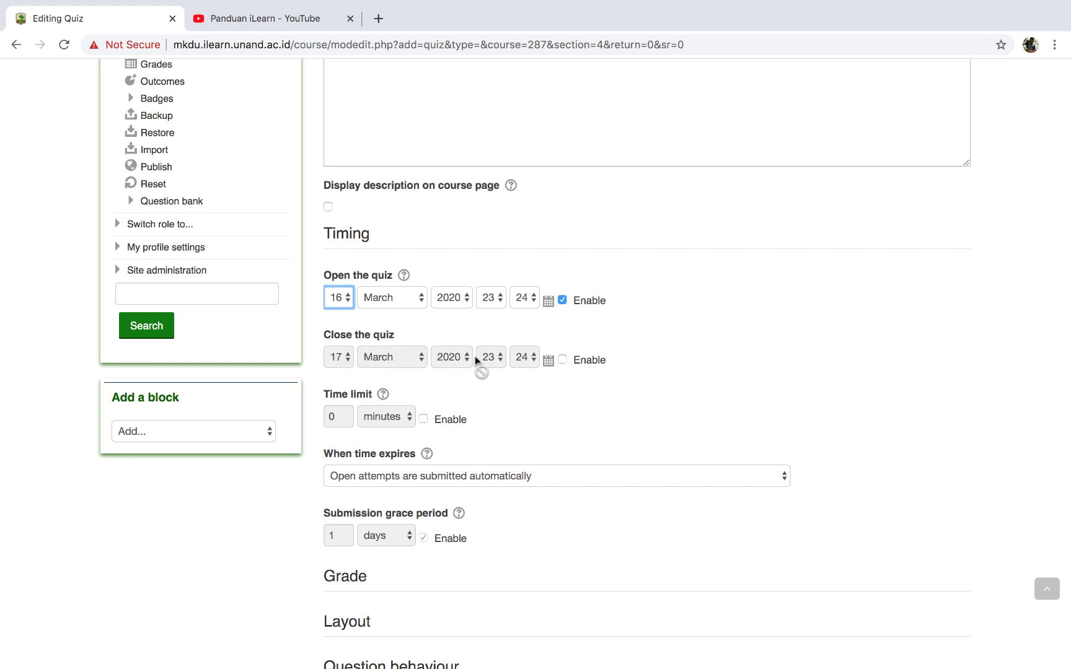
Enable the quiz's closing date and set it to 21 March 2020.
left_click(563, 360)
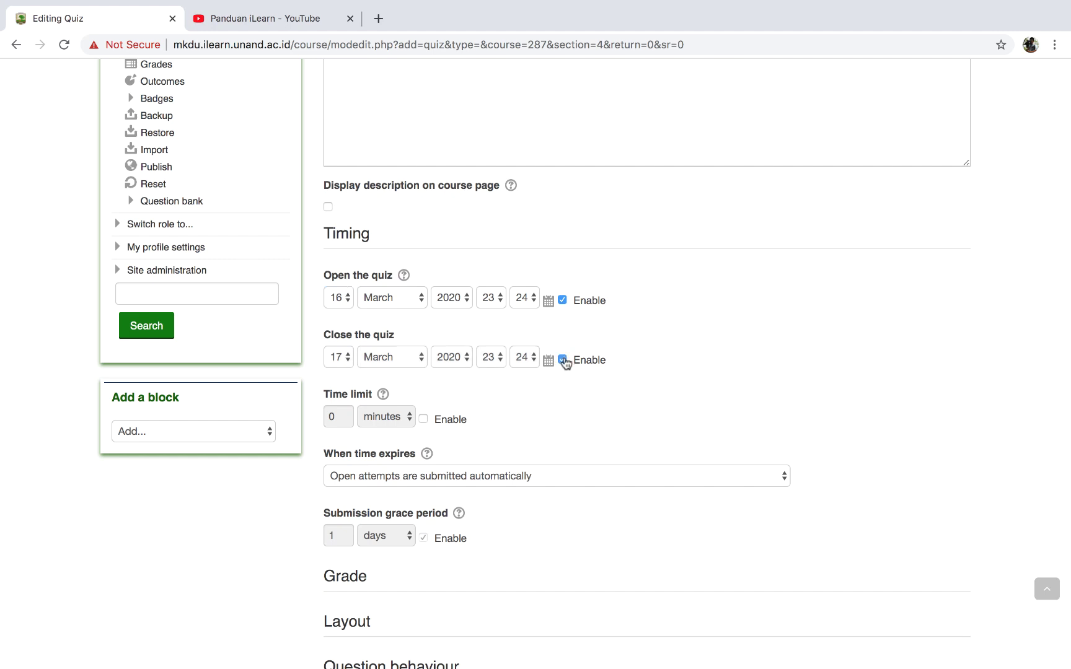
left_click(348, 358)
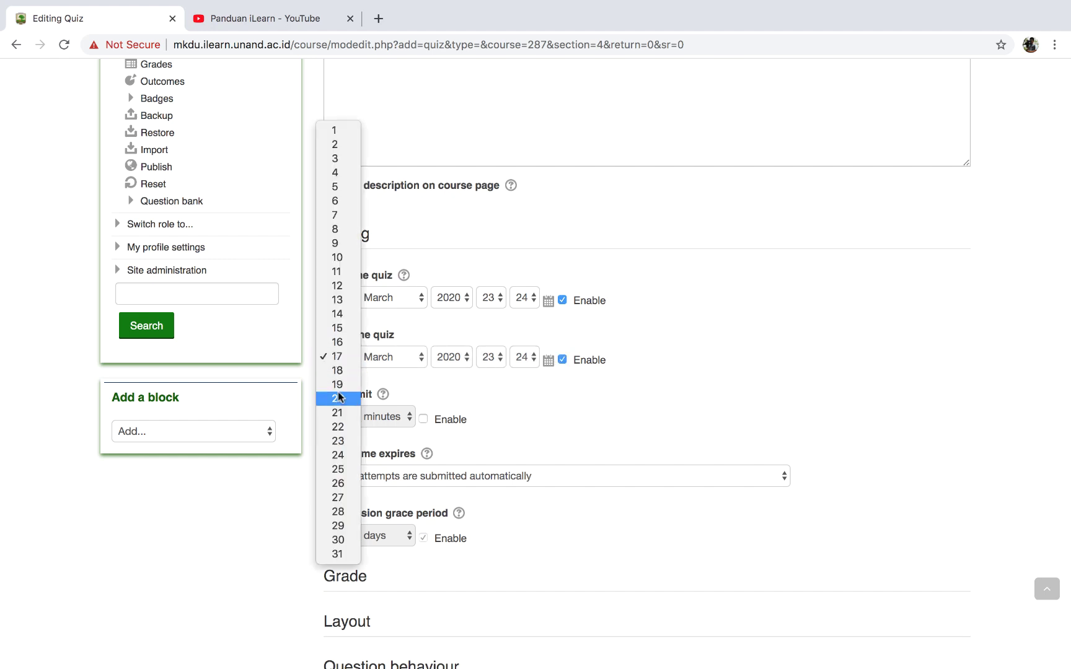
left_click(335, 414)
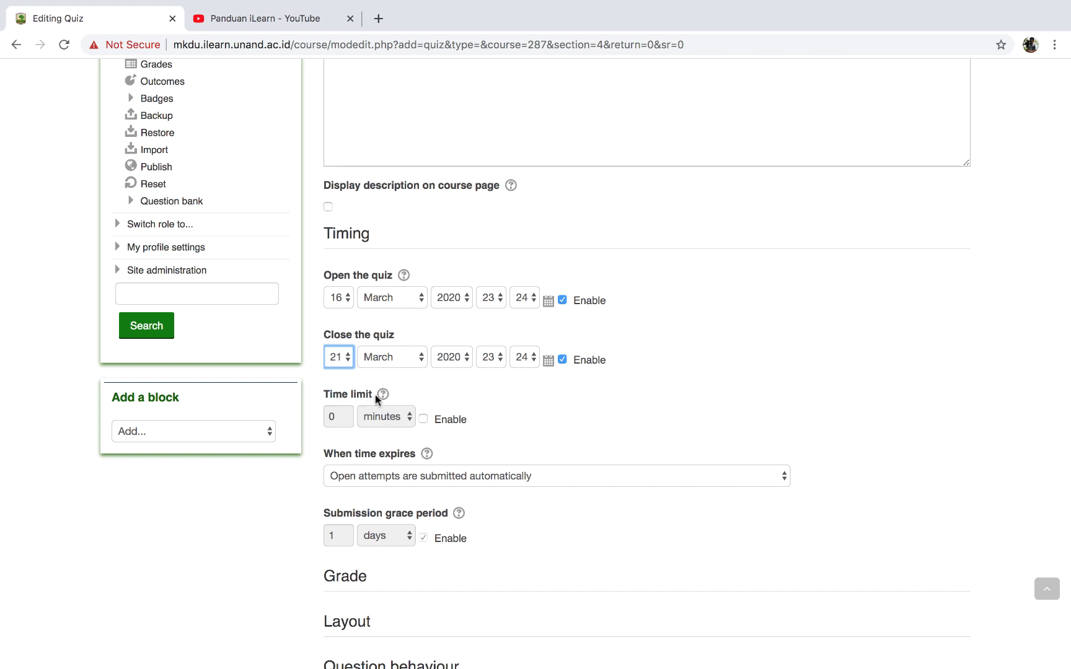
Enable the quiz's time limit and set it to 75 minutes.
left_click(424, 419)
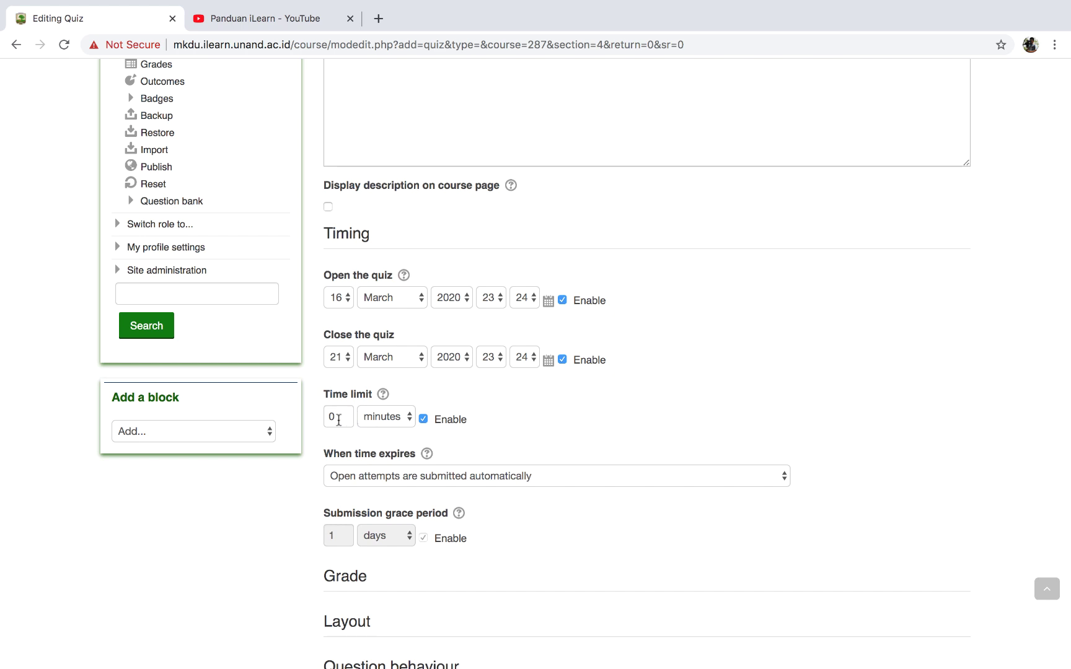
left_click_drag(338, 420, 323, 420)
type("75")
scroll(482, 434, "down", 2)
scroll(482, 433, "down", 1)
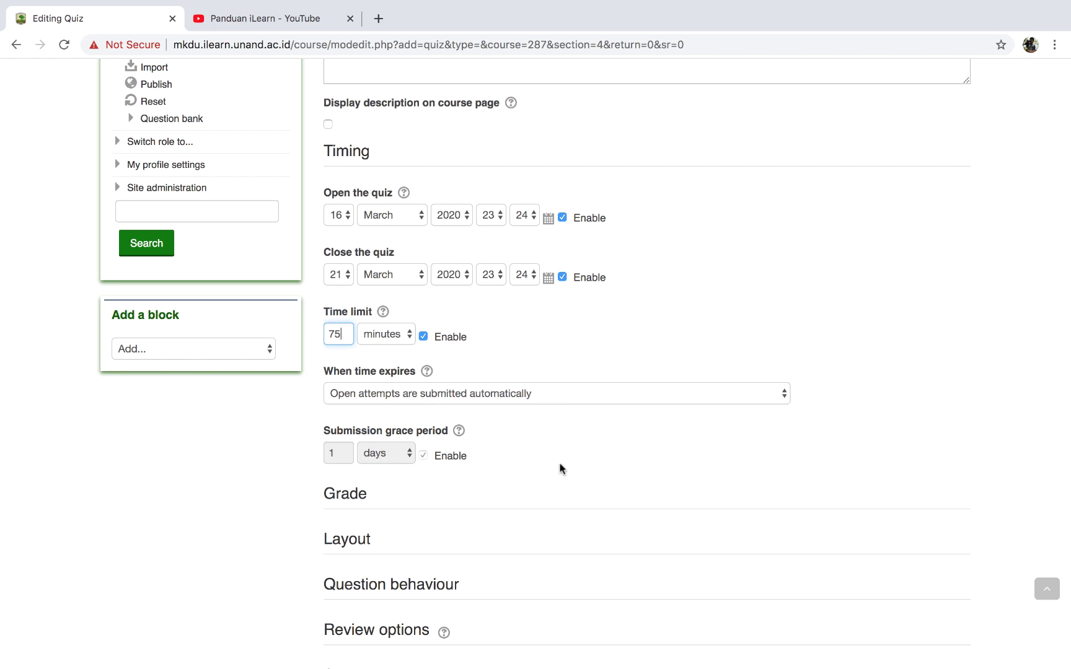
Expand the quiz's Grade settings and limit the attempts allowed to 1.
scroll(574, 353, "down", 5)
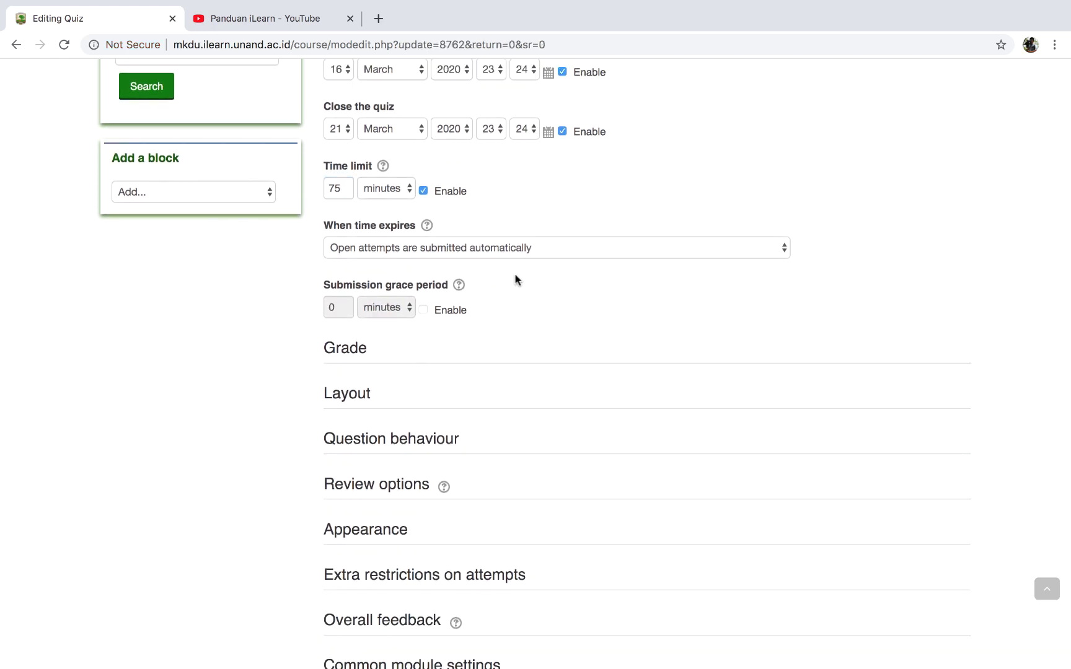
left_click(351, 352)
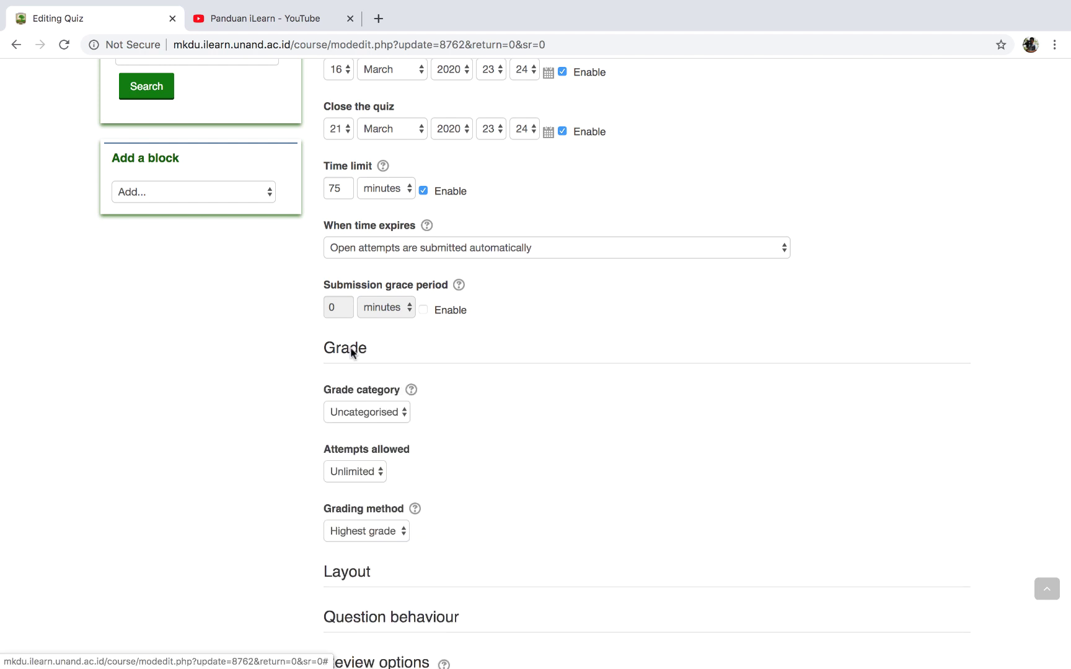
scroll(524, 379, "down", 4)
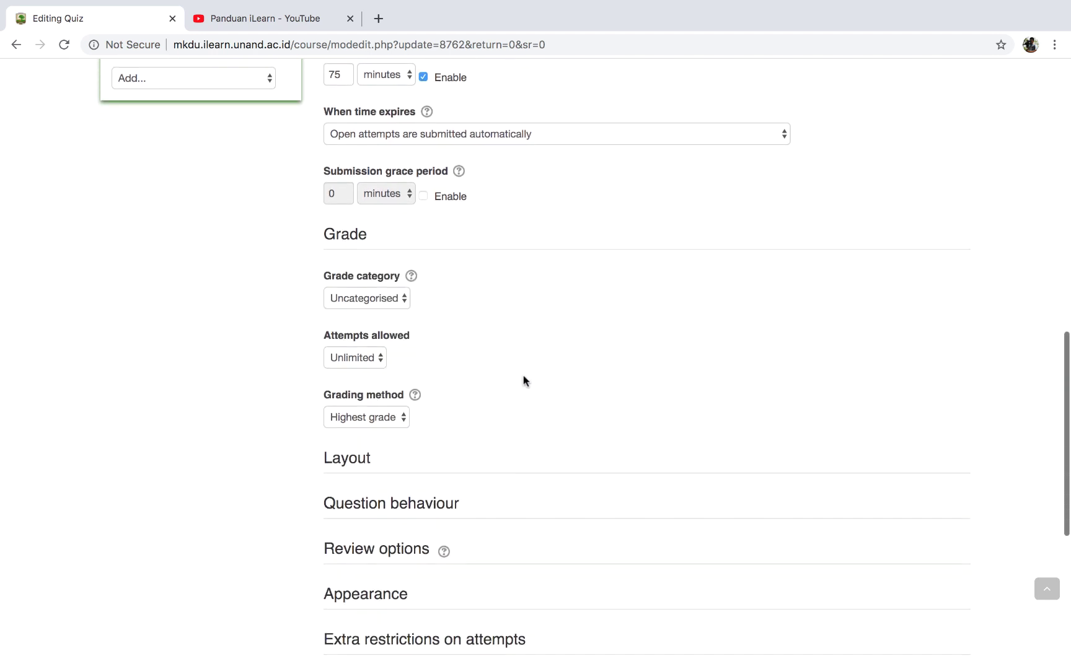
scroll(524, 380, "down", 1)
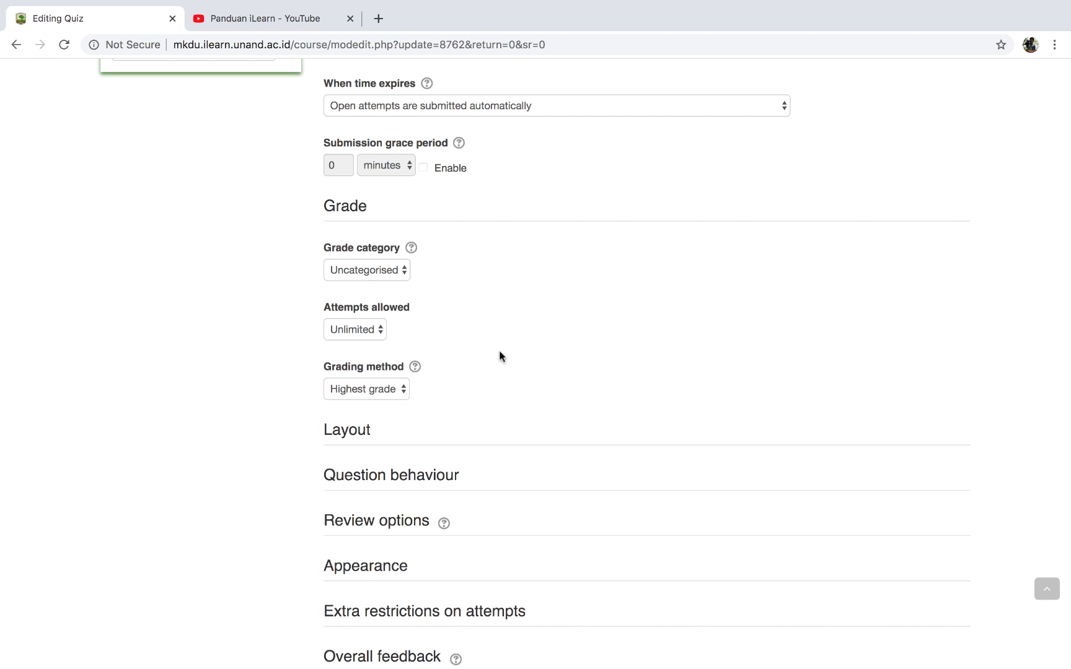
left_click(380, 335)
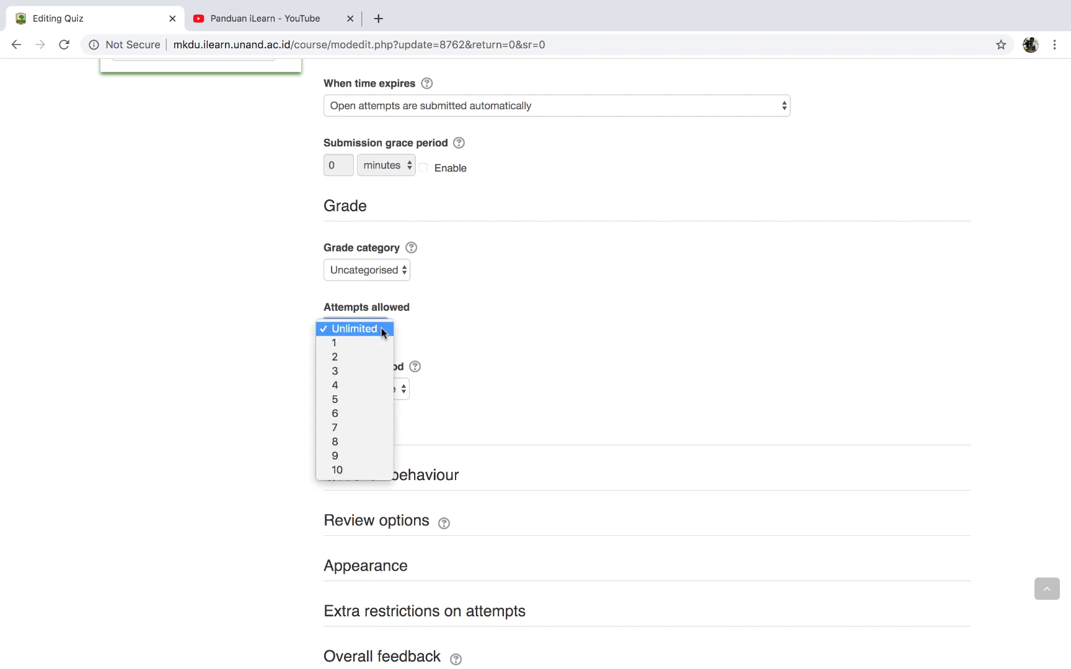
left_click(361, 344)
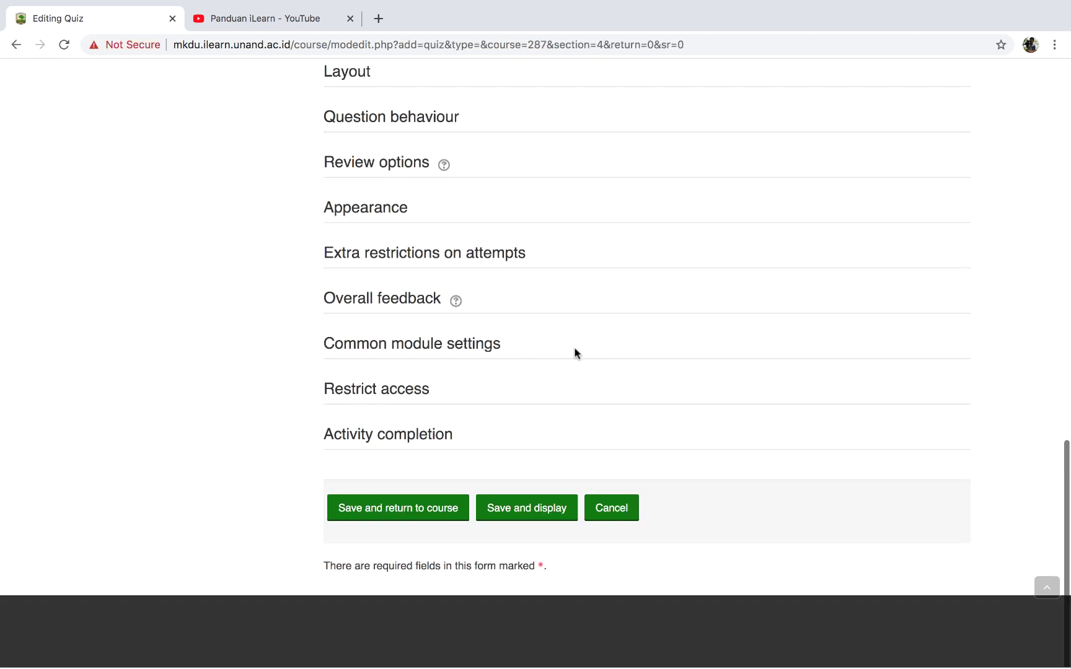
Save the quiz and return to the course, then open "Ujian Tengah Semester" from the UTS section for question editing.
left_click(405, 515)
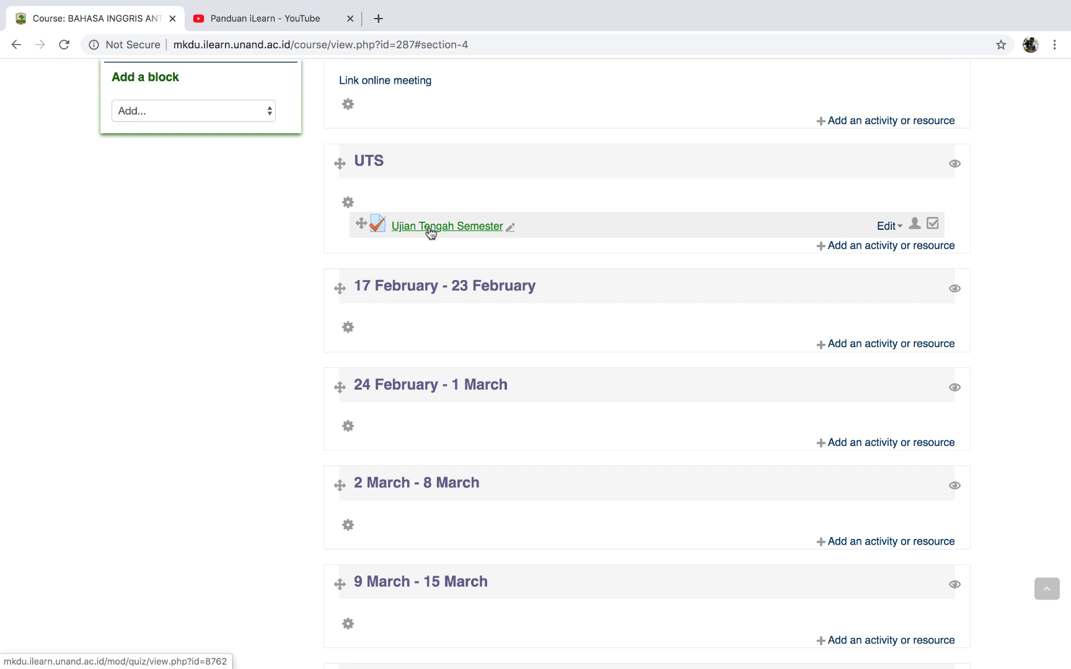
left_click(430, 227)
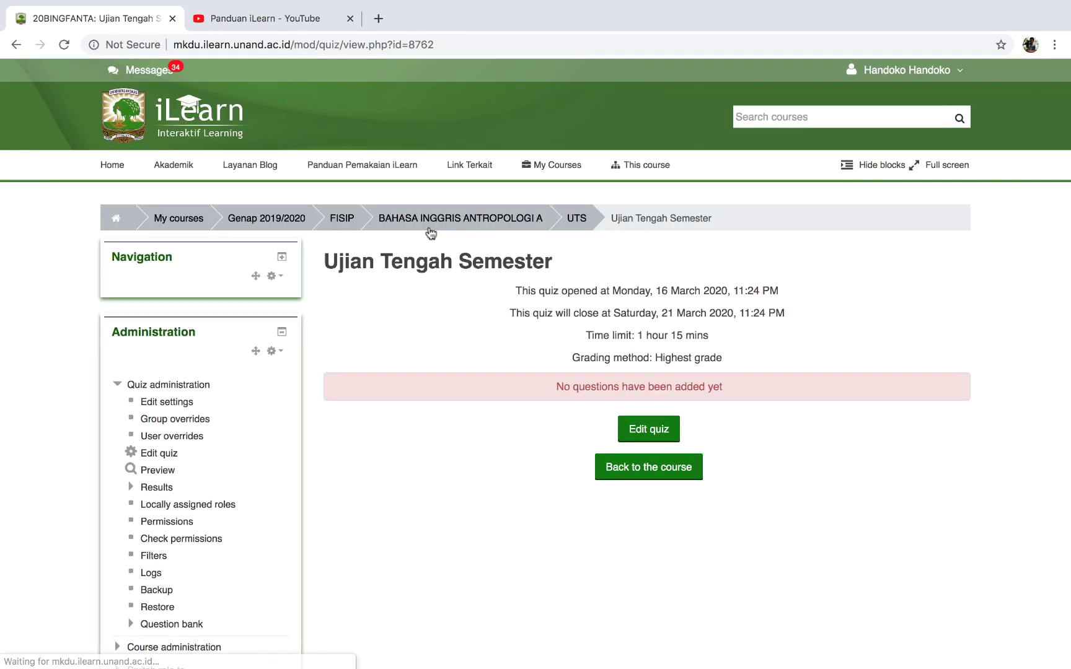
scroll(471, 383, "down", 3)
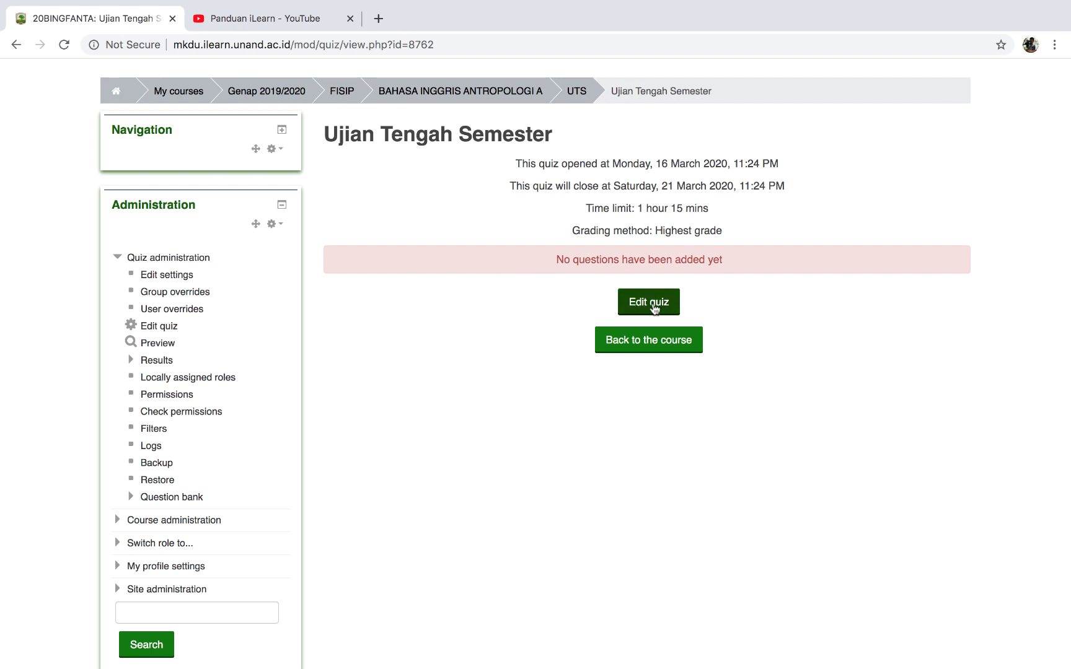
left_click(653, 308)
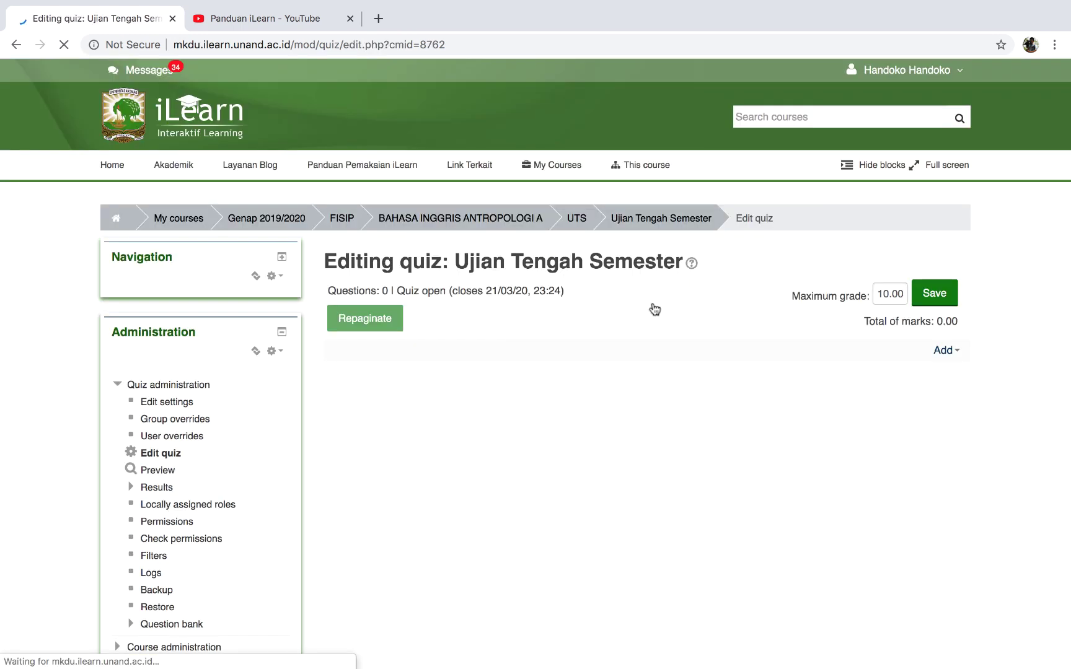
Add a new question of the Essay type to the quiz.
scroll(654, 309, "down", 2)
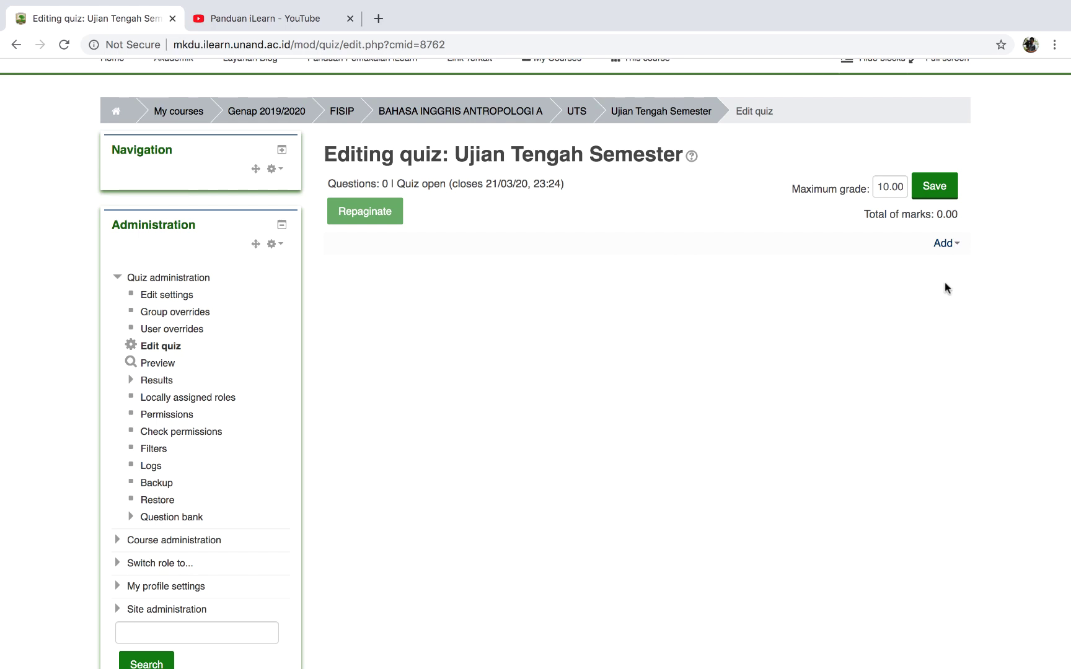
left_click(957, 245)
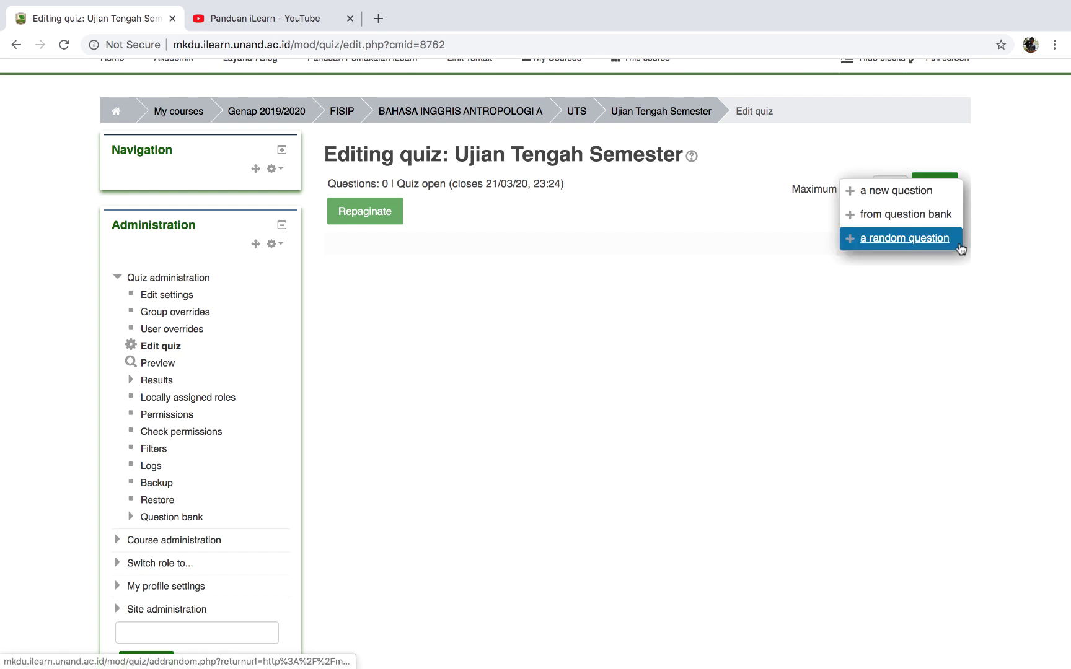
left_click(907, 196)
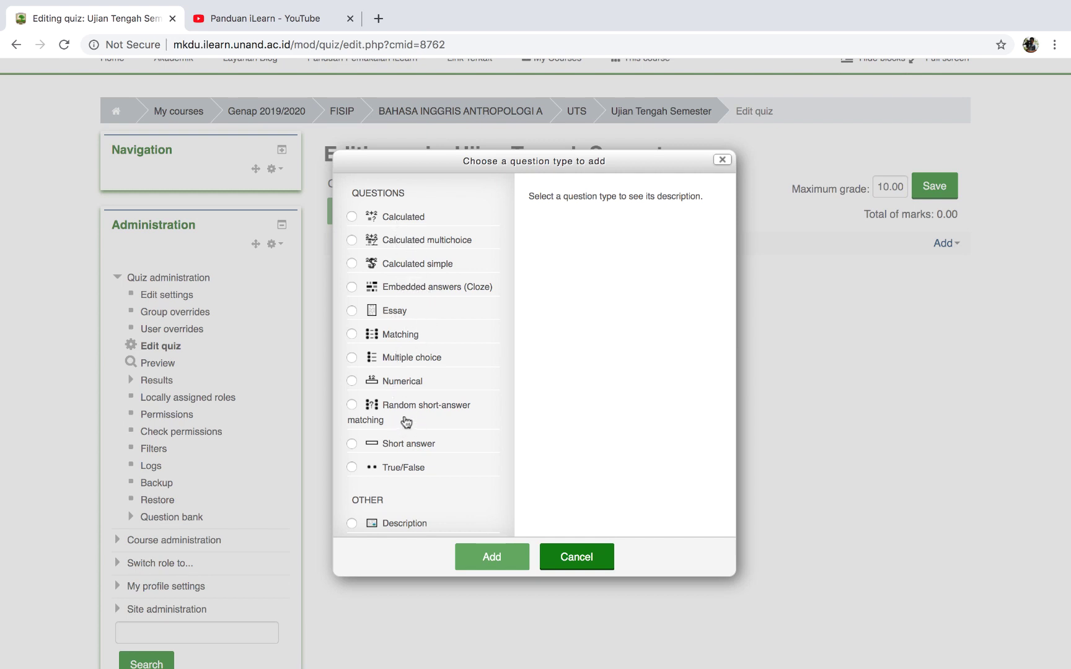
left_click(352, 311)
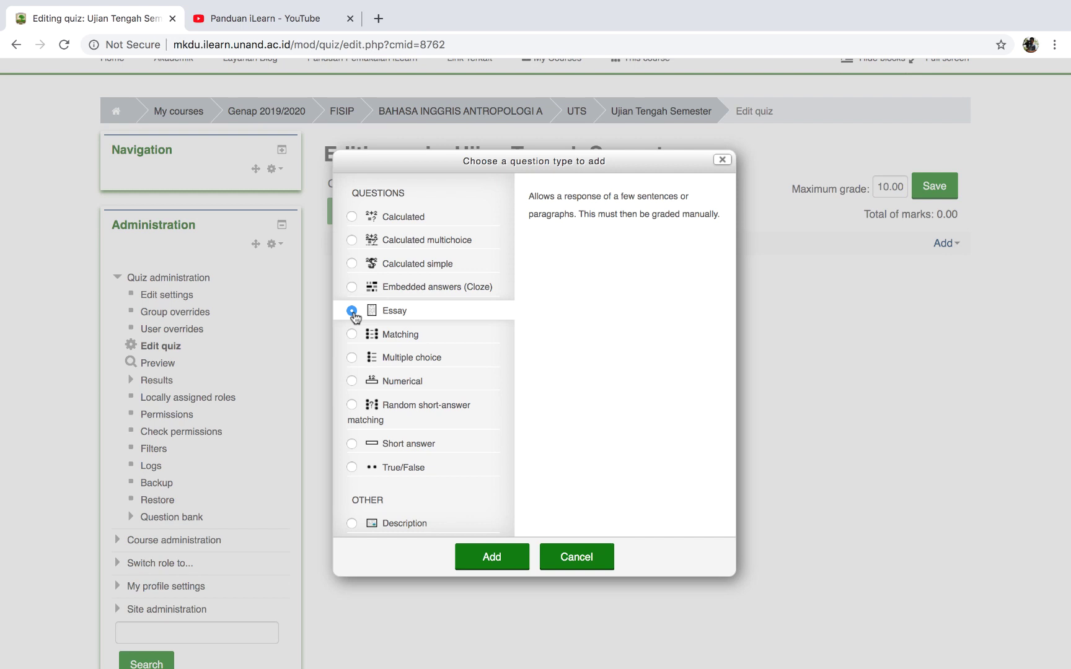
left_click(483, 560)
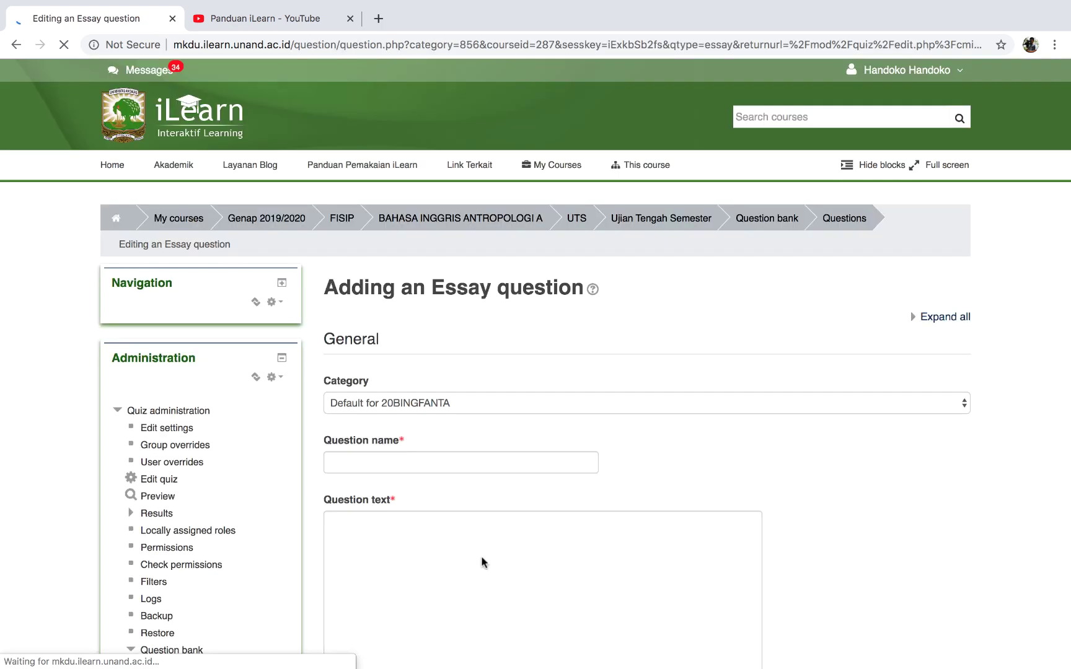
Name the essay question "Soal Esai".
scroll(582, 414, "down", 5)
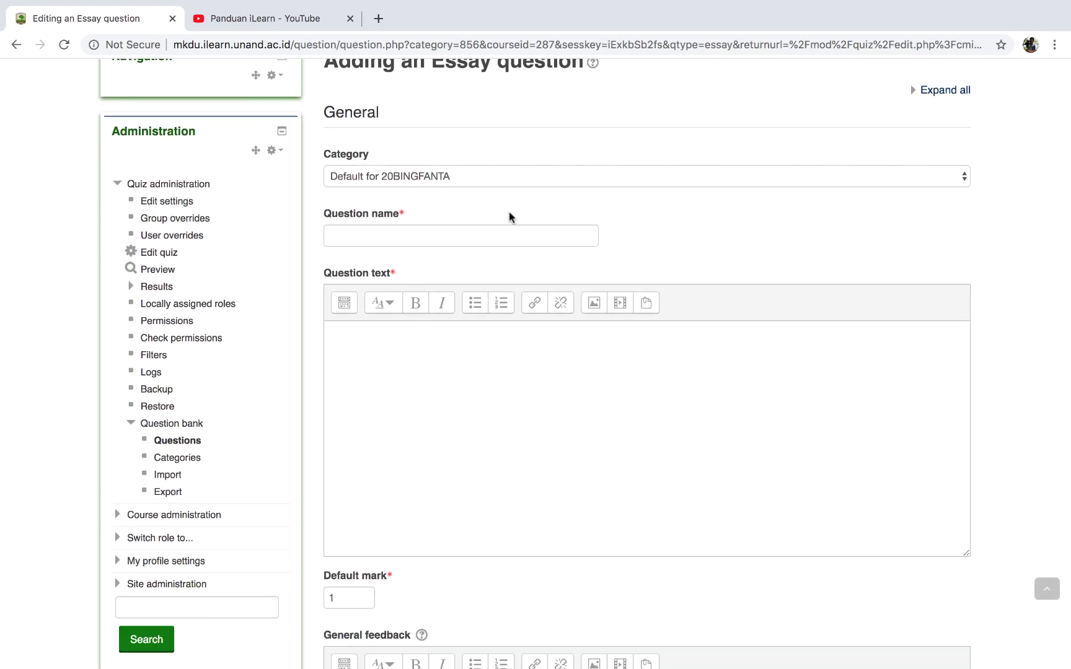
left_click(479, 233)
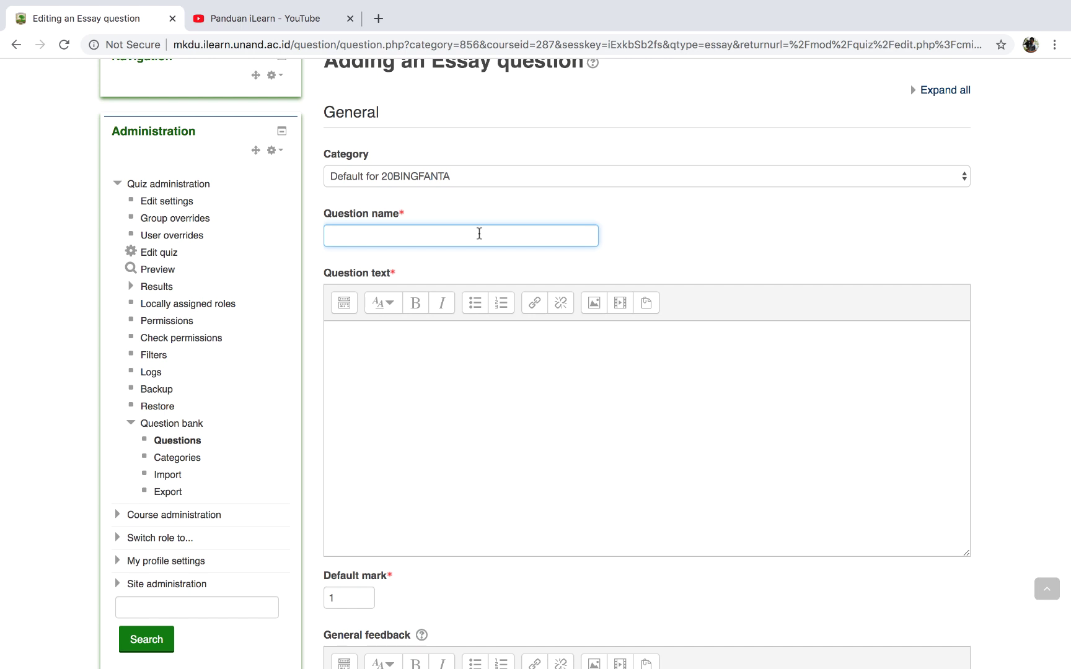
type("Soal Esai")
Start an automatic numbered list in the question text instead of a manually entered number.
left_click(417, 369)
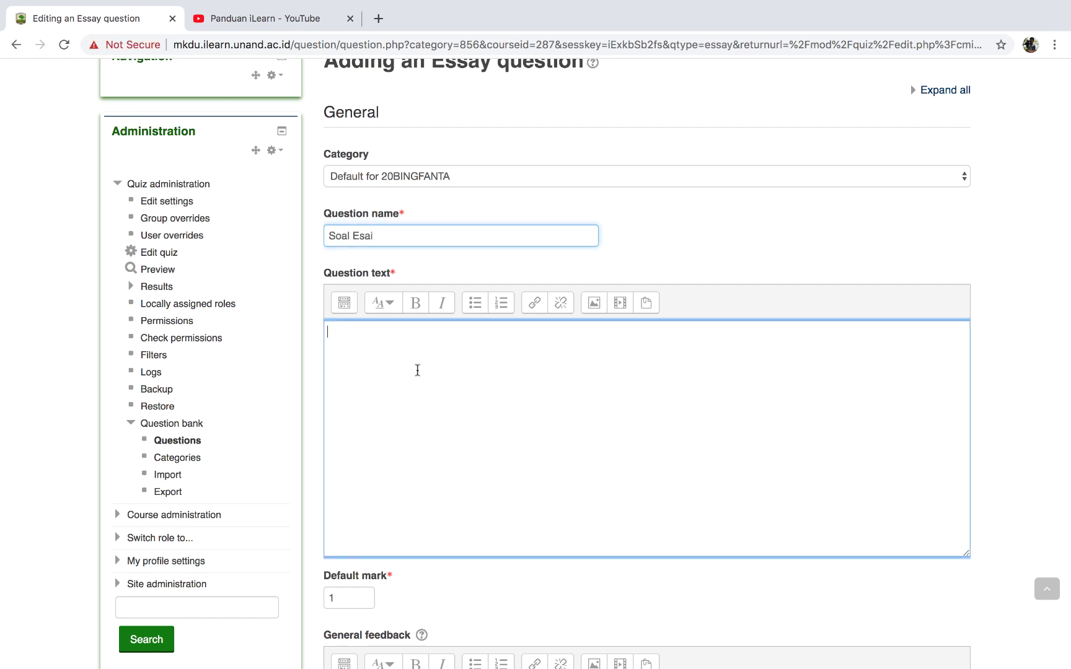
type("1.")
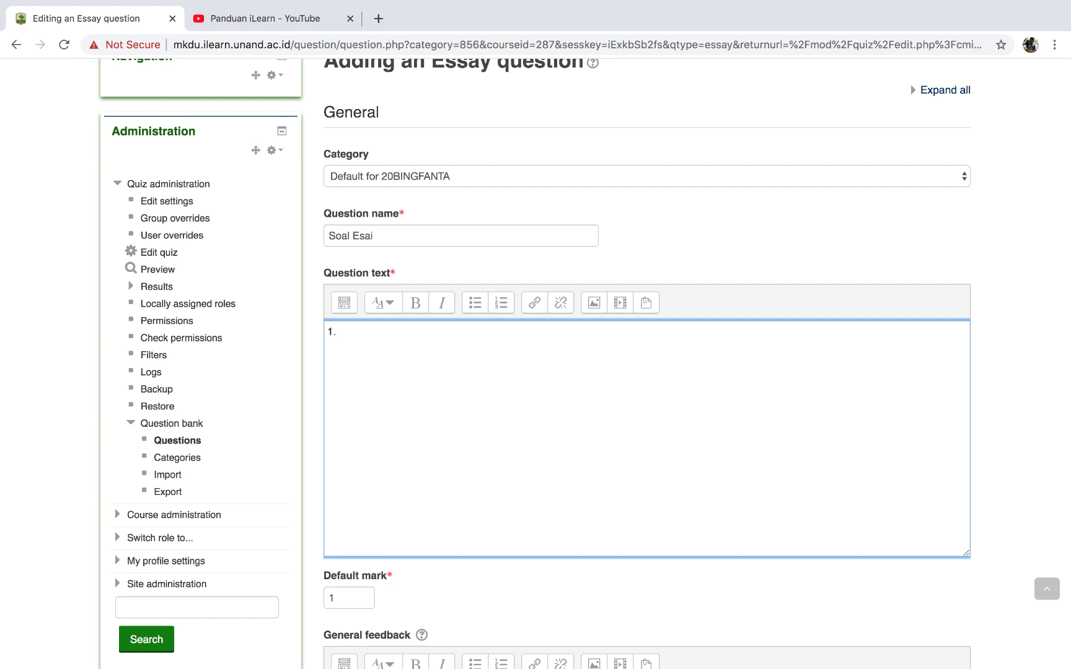
key("BackSpace")
left_click(503, 306)
left_click(434, 387)
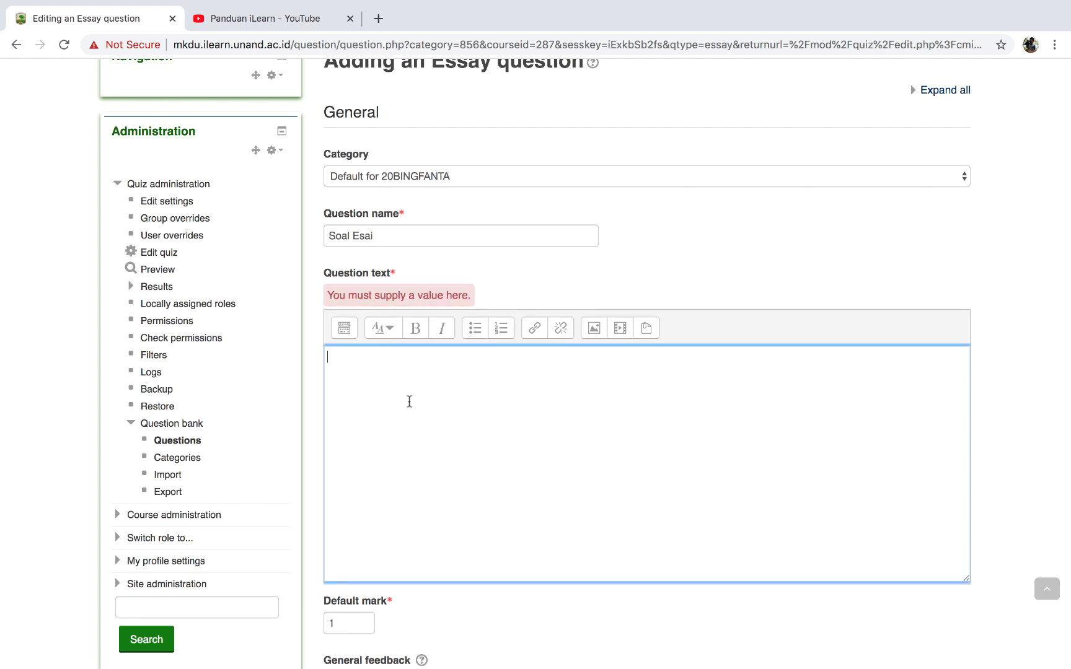
left_click(506, 335)
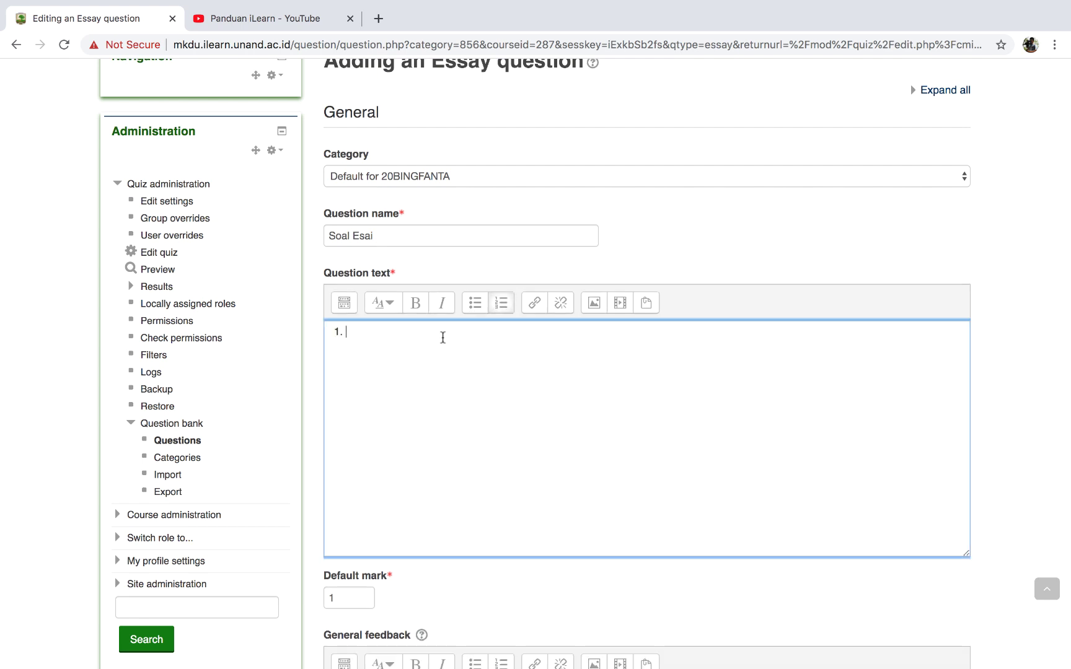
Write the first list item as "Jelaskan apa yang dimaksud dengan distribusi langsung dalam ilmu pemasaran?".
type("Jelaskan Apayang di")
key("BackSpace")
key("BackSpace")
key("BackSpace")
key("BackSpace")
key("BackSpace")
key("BackSpace")
key("BackSpace")
key("BackSpace")
key("BackSpace")
type("apa yang dimaksud dengan ")
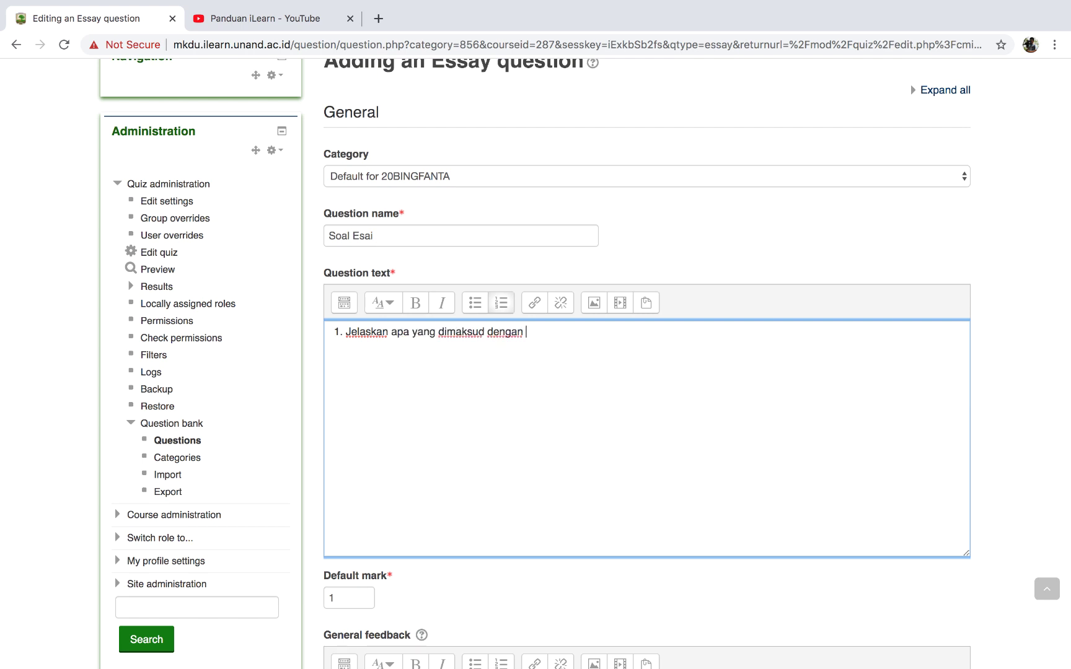
type("distribusi langsung ")
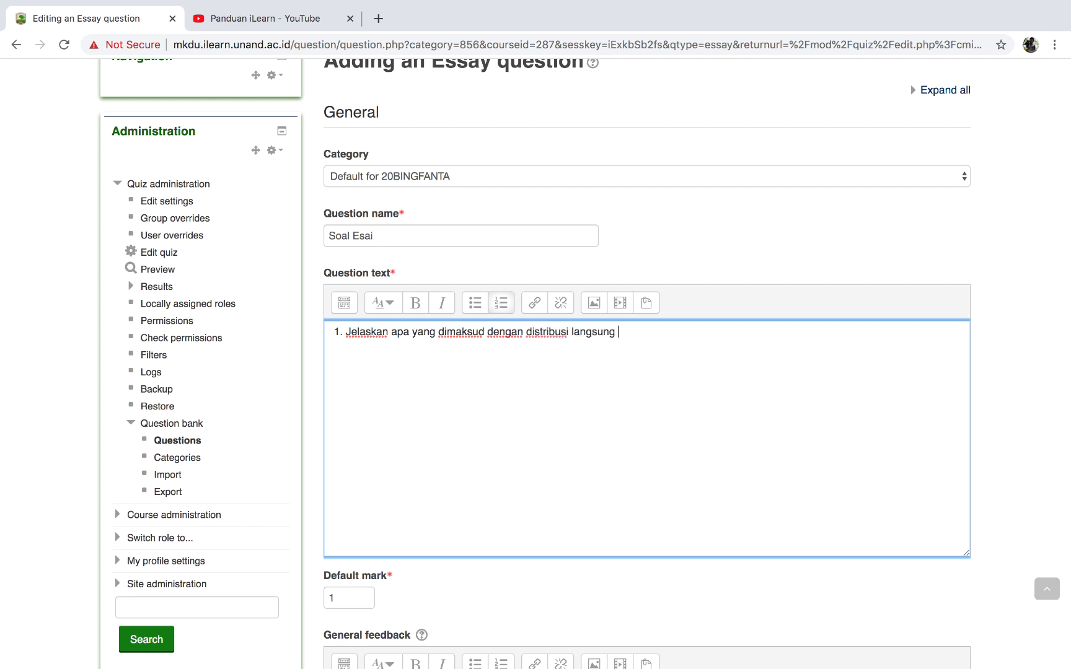
type("dalam")
type("ilmu pemasaran?")
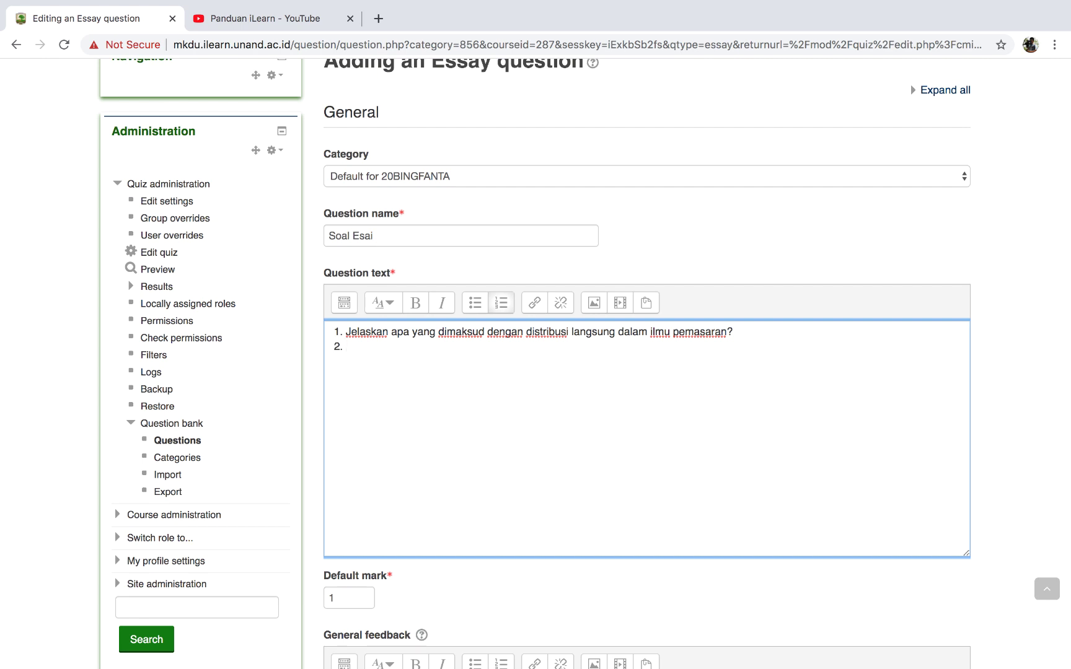
Write the second list item as "Apakah yang dimaksud dengan pasar terbuka?".
type("Apaka")
key("BackSpace")
type("h h yang dimaksud deng")
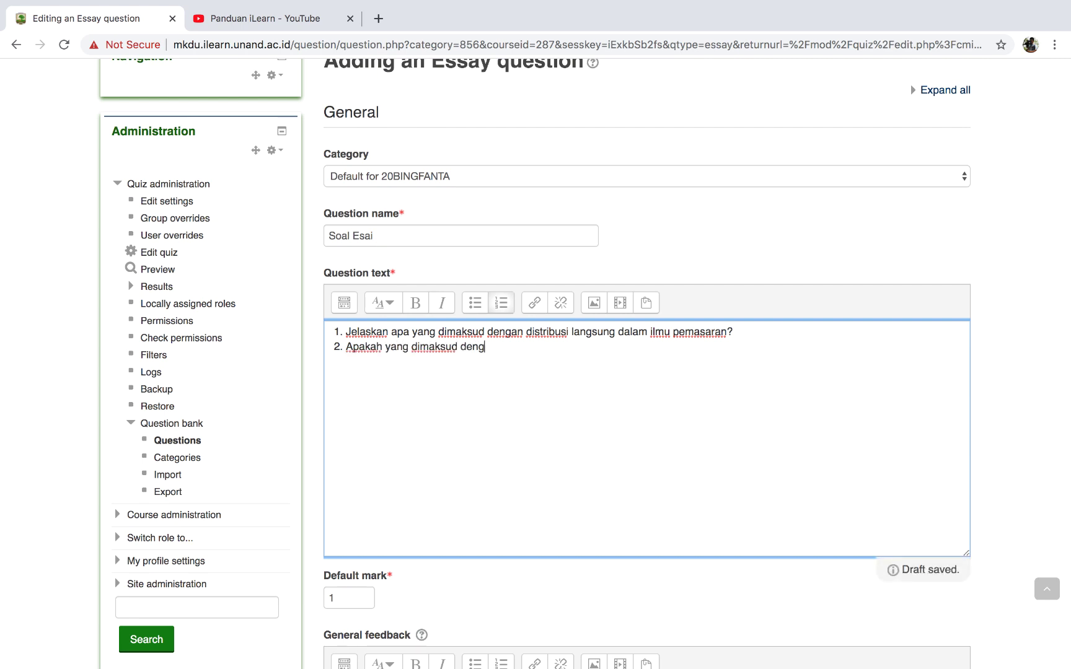
type("an pasar terbuka?")
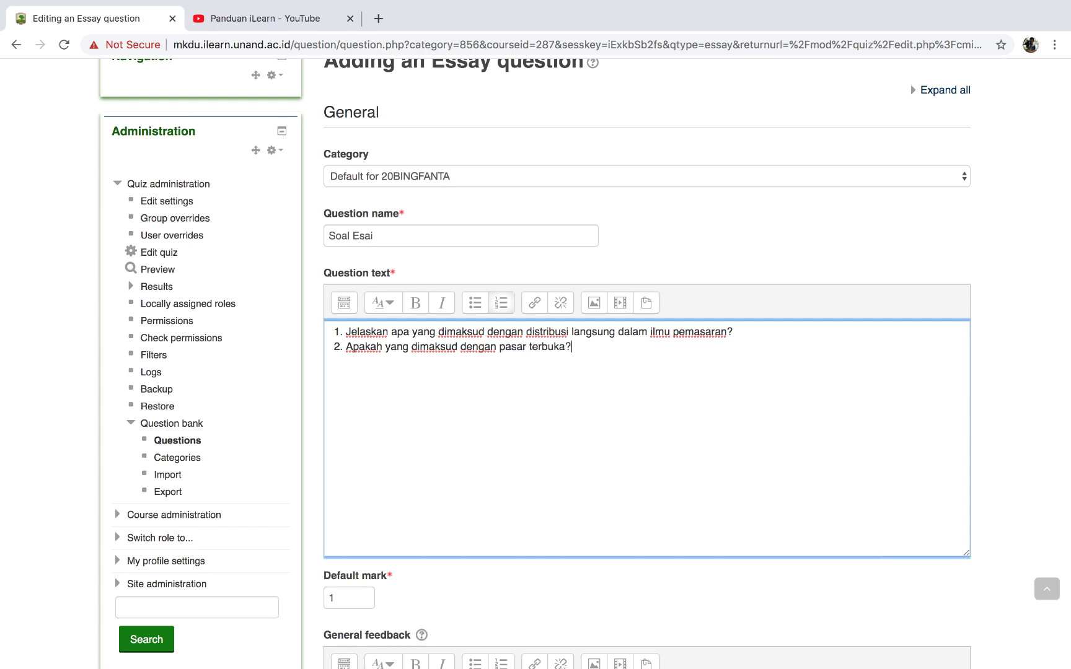
Set the essay question's default mark to 100.
scroll(586, 366, "down", 1)
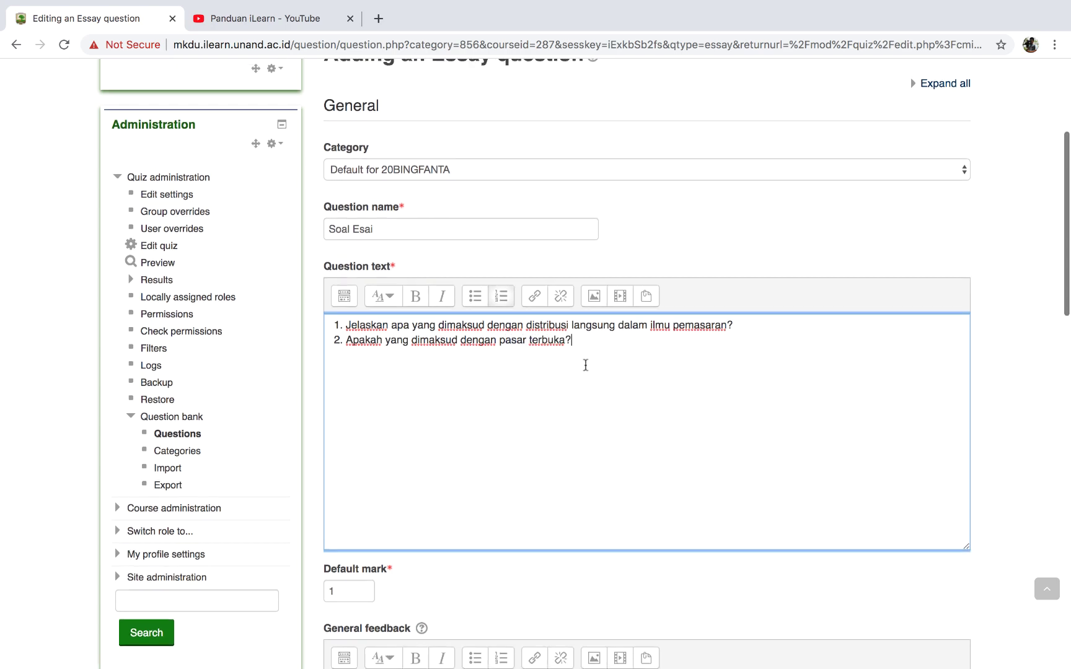
scroll(584, 380, "down", 2)
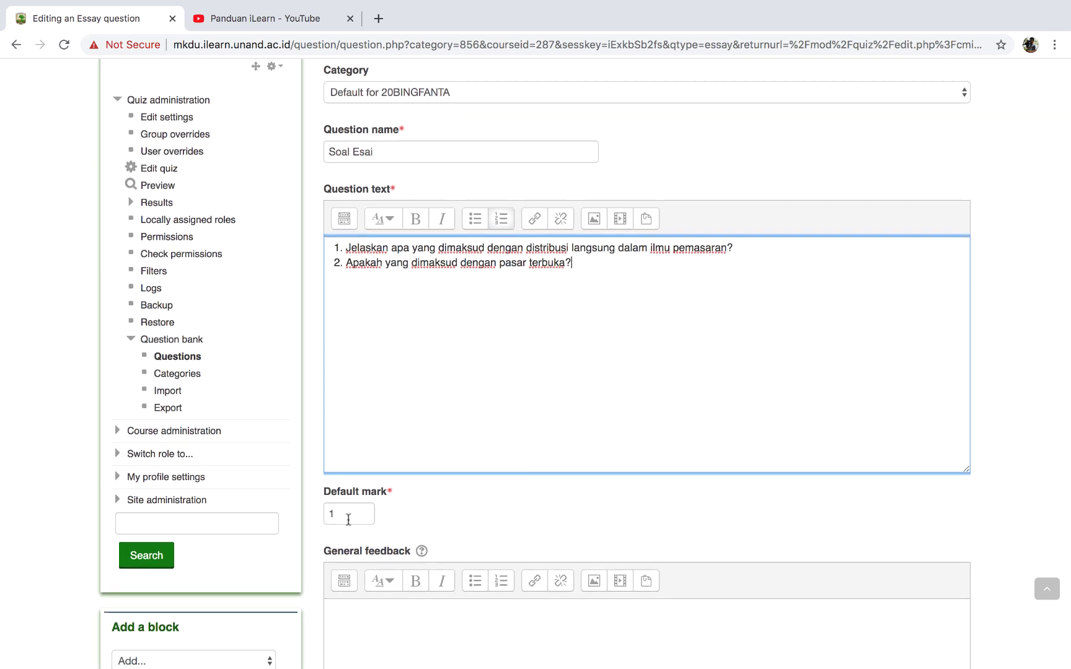
left_click_drag(348, 520, 323, 518)
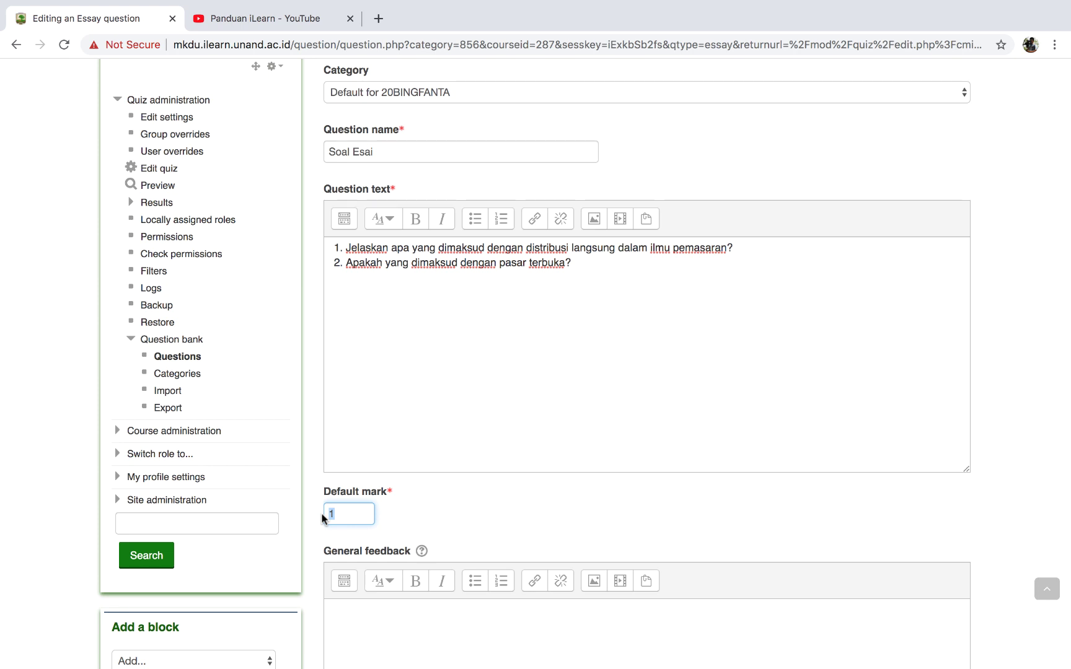
type("1")
scroll(450, 340, "down", 2)
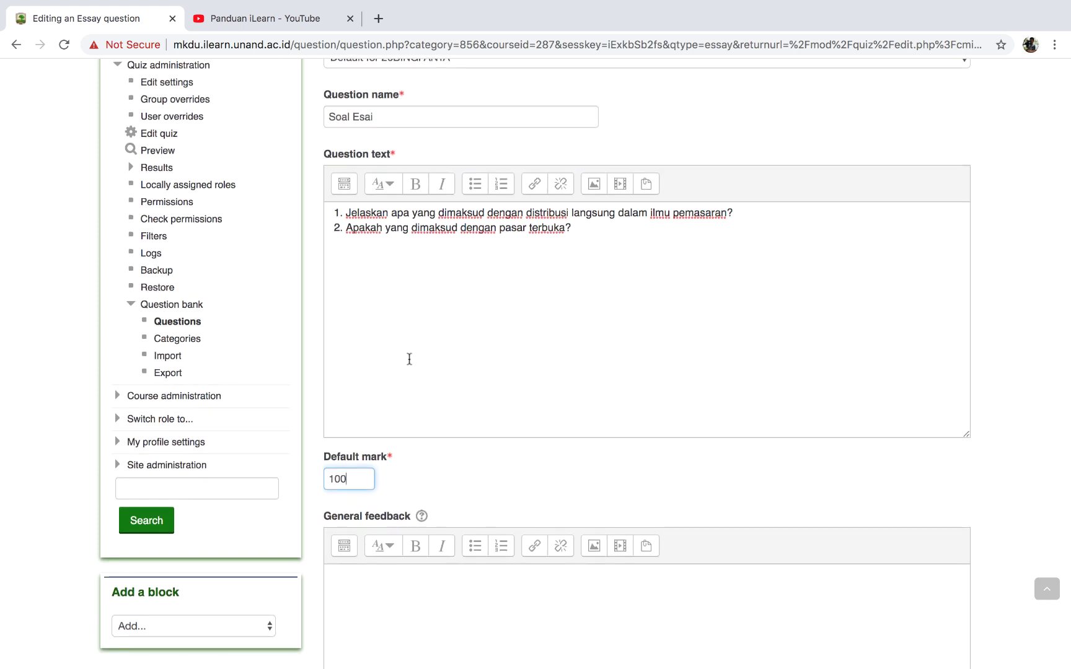
scroll(399, 433, "down", 2)
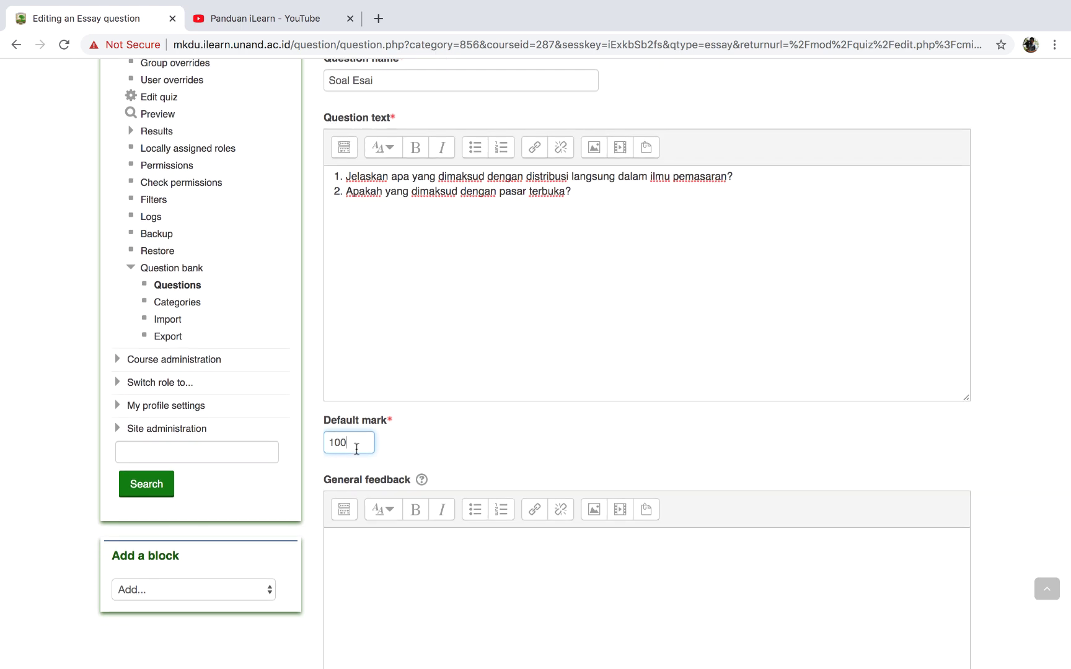
Save the essay question, leaving the general feedback empty and the response options and grader information at their defaults.
scroll(476, 474, "down", 5)
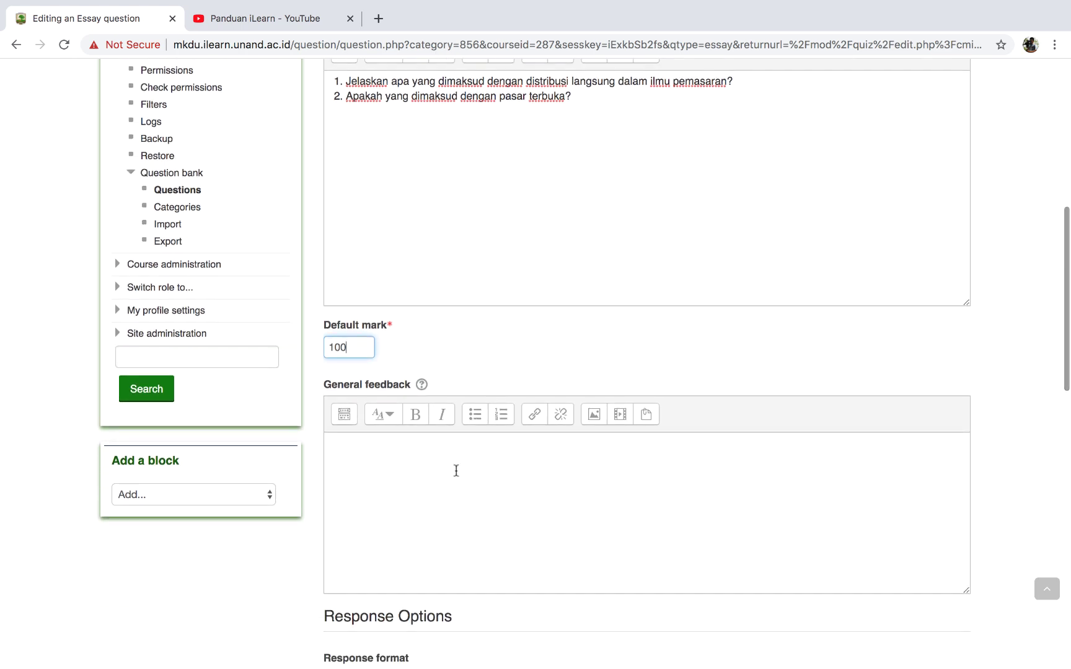
left_click(456, 471)
scroll(456, 471, "down", 8)
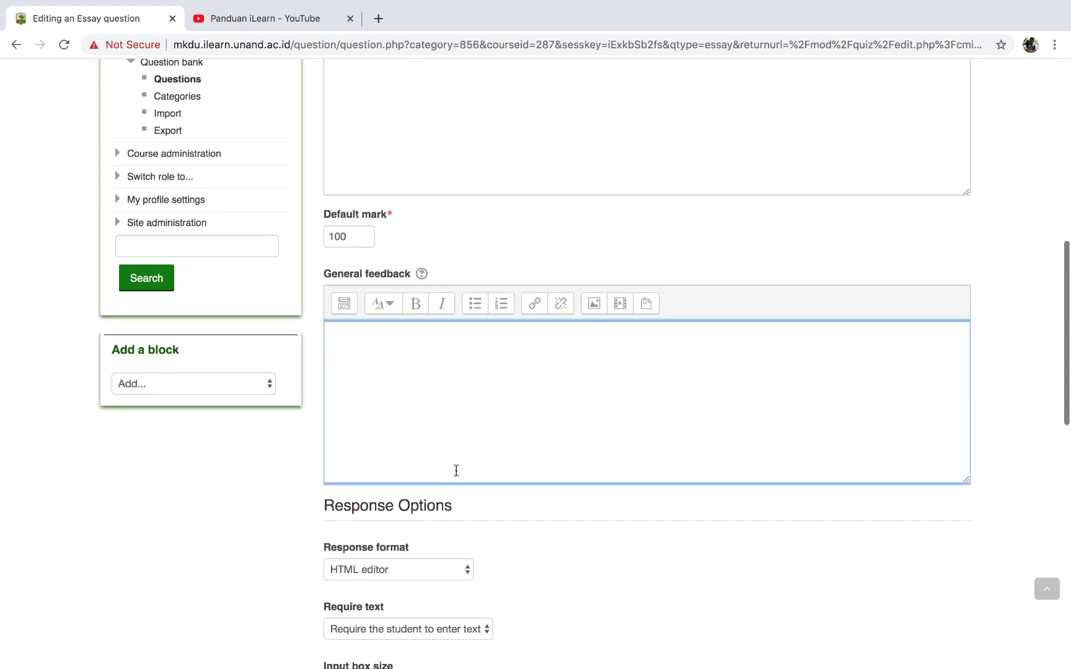
scroll(457, 471, "down", 3)
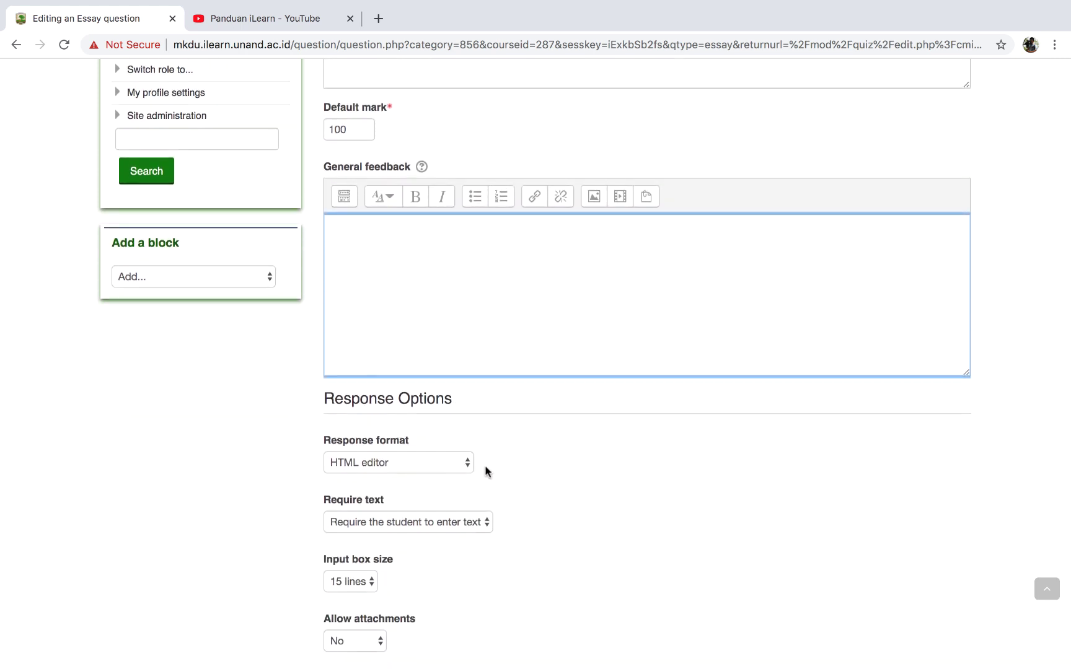
scroll(459, 478, "down", 3)
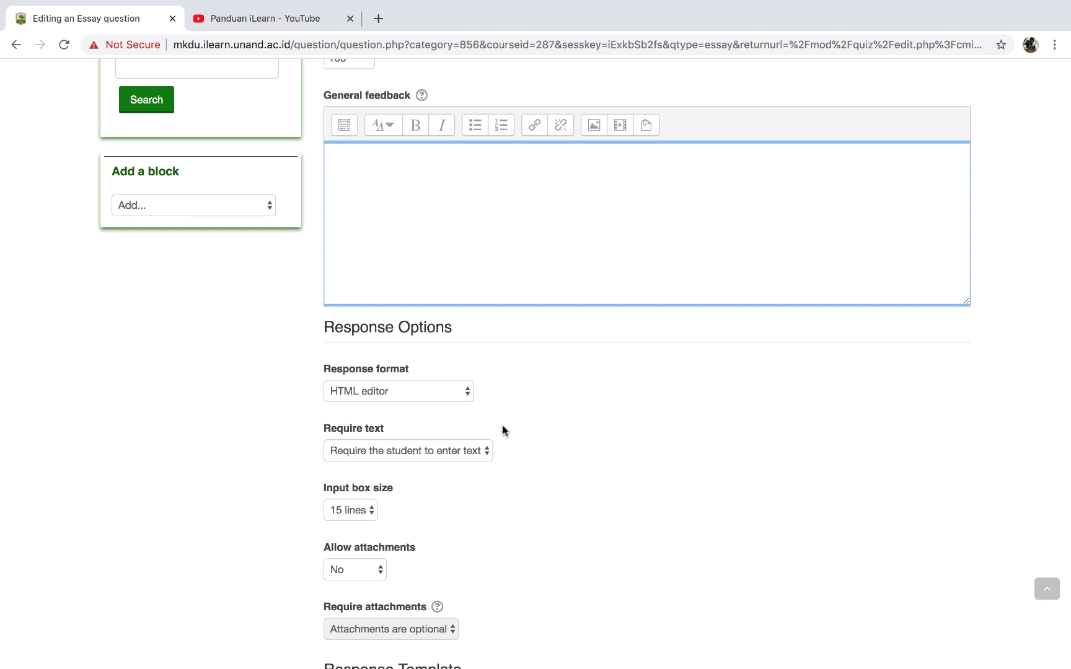
scroll(508, 432, "down", 3)
scroll(508, 432, "down", 5)
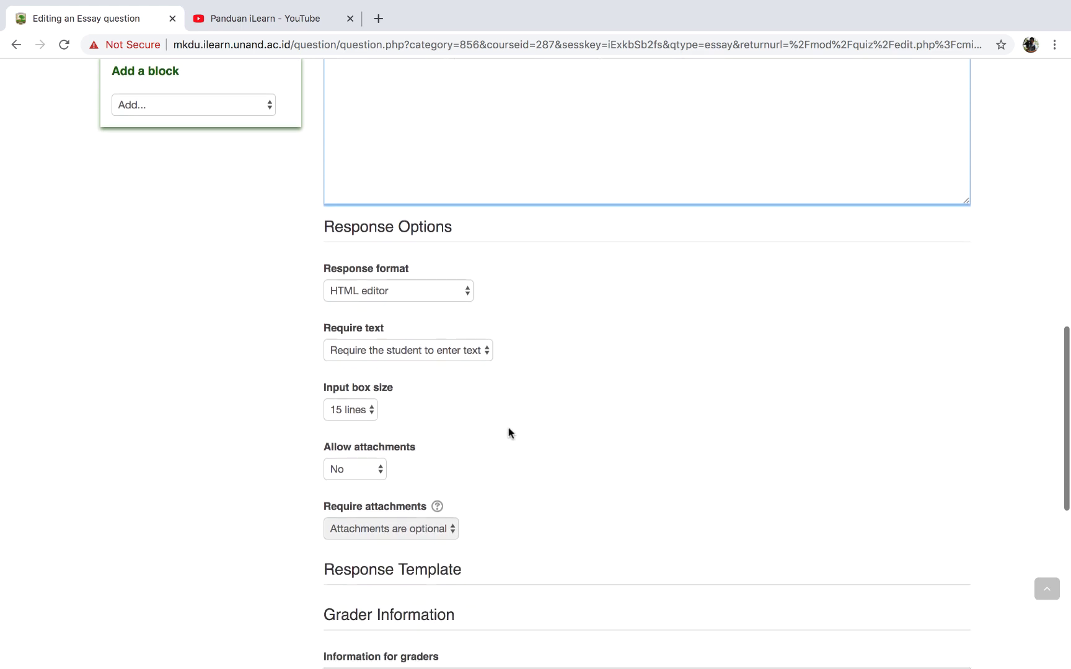
scroll(508, 432, "down", 5)
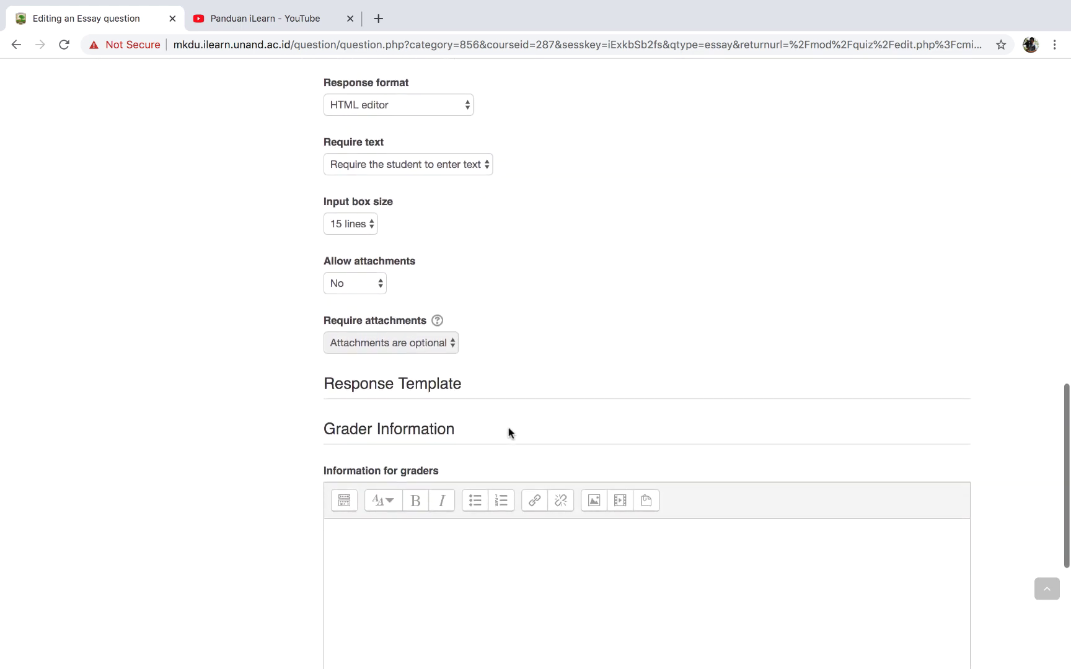
scroll(510, 434, "down", 5)
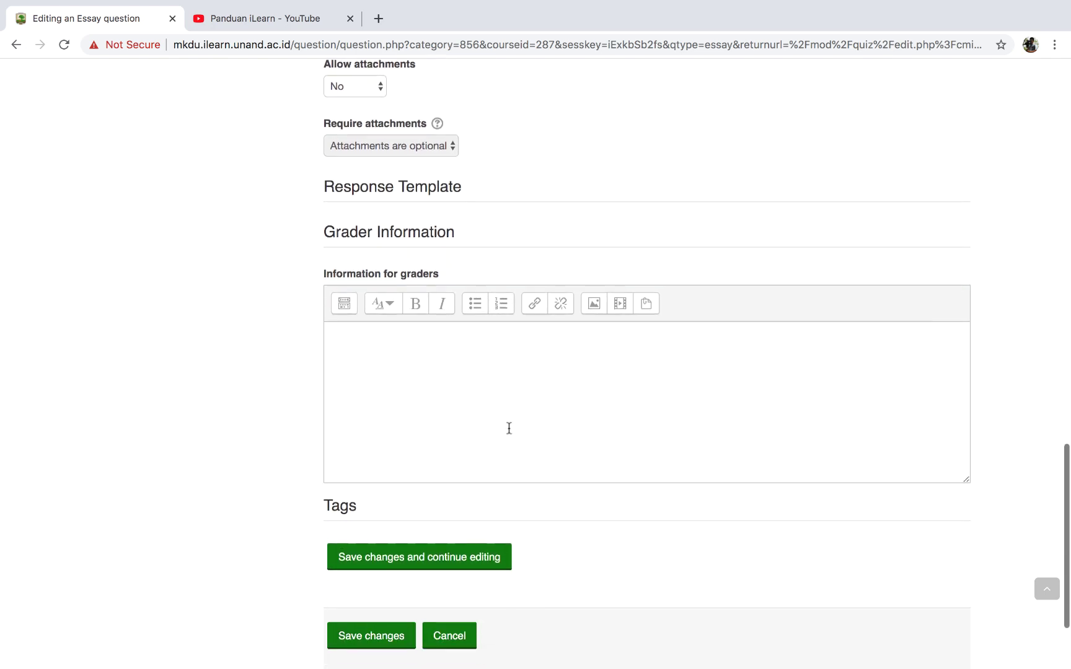
scroll(508, 432, "down", 2)
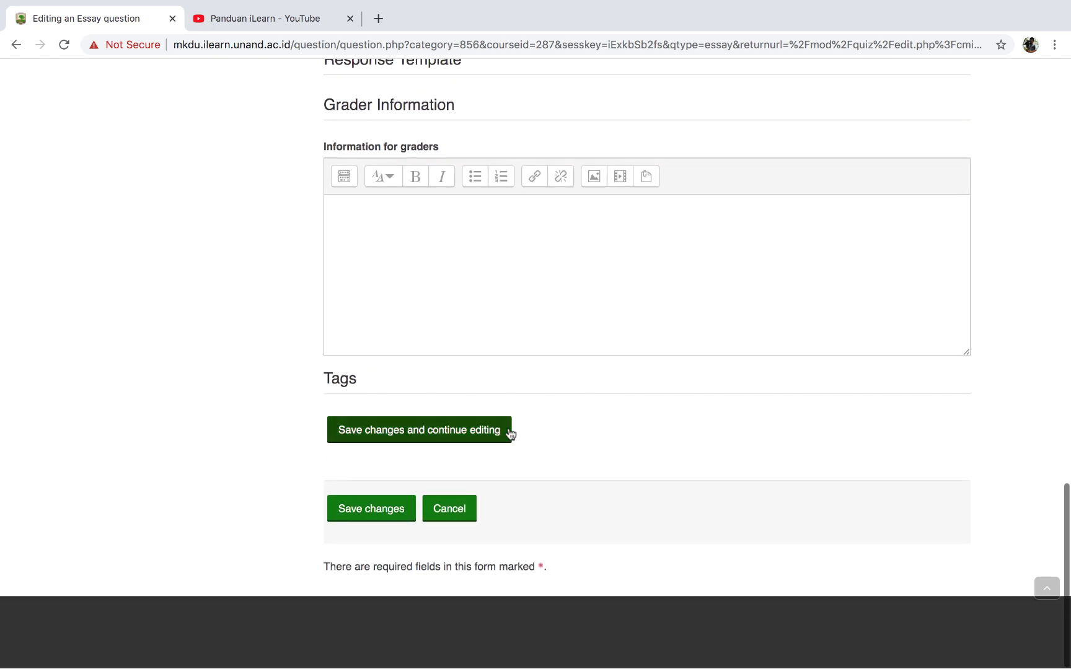
left_click(365, 517)
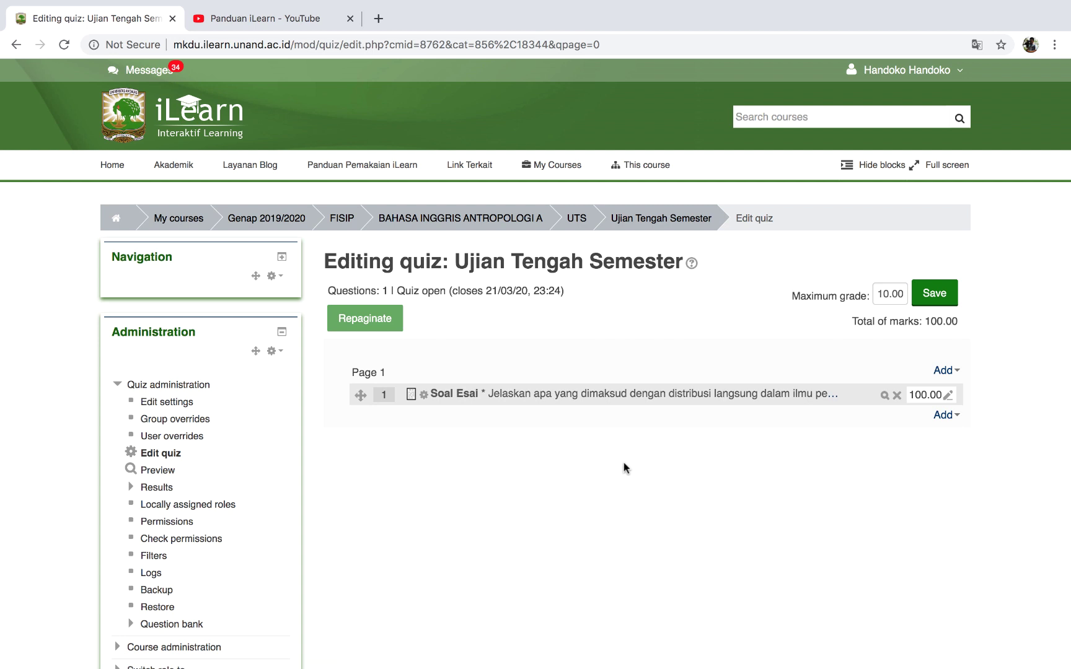
Preview the essay question, enter the trial answer "1. Distrubusi langsung adalah ......" and close the preview.
scroll(624, 463, "down", 3)
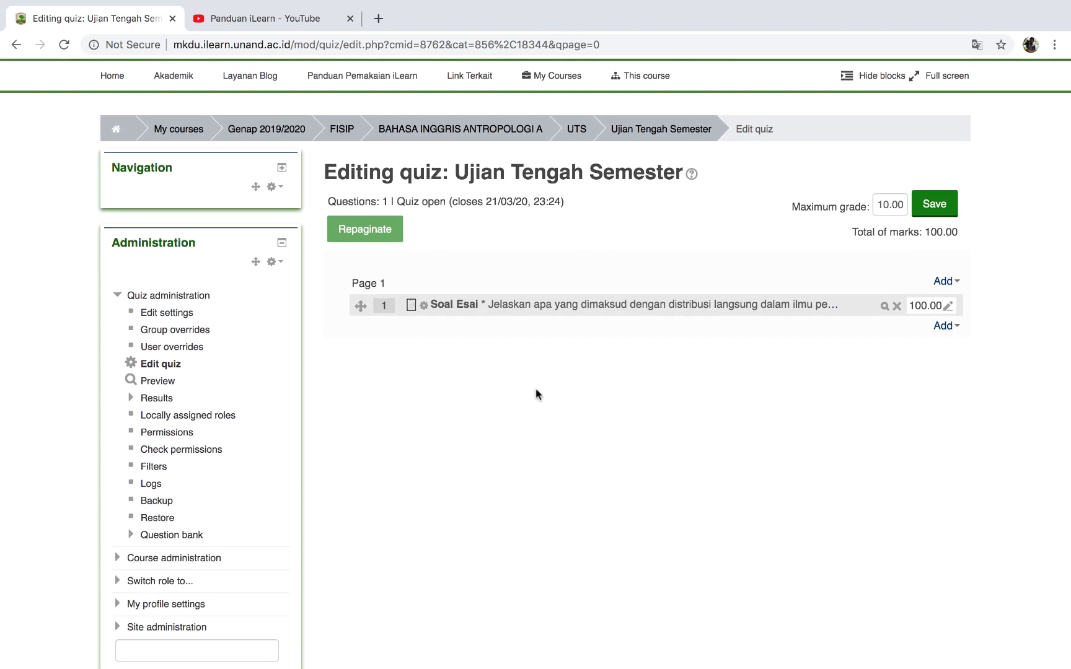
left_click(886, 307)
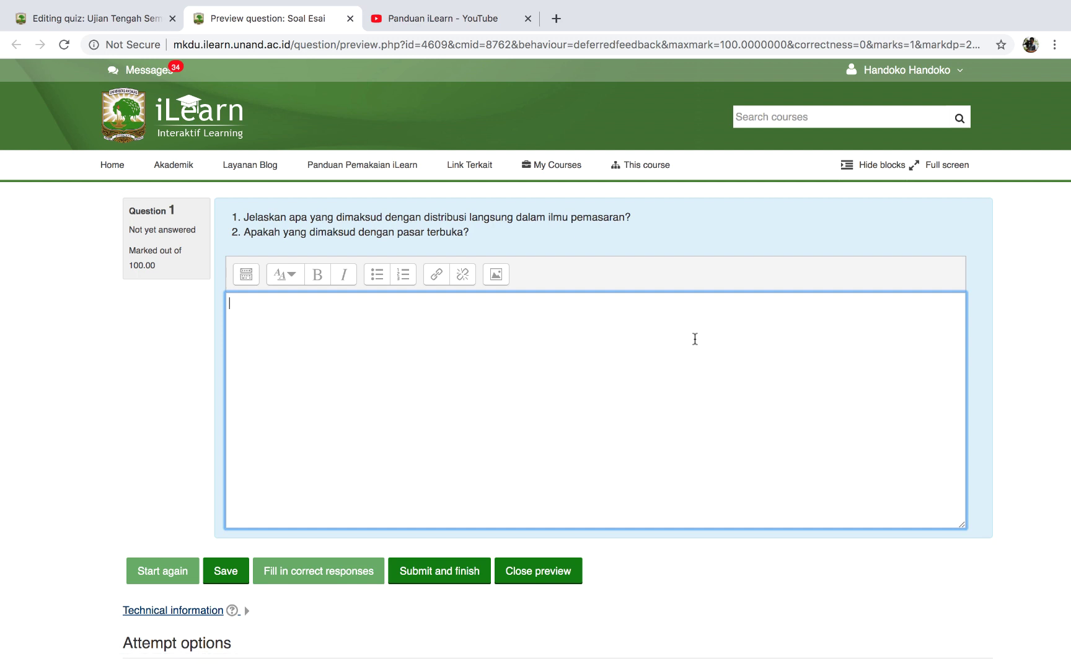
type("1. Distrubusi langsung ada")
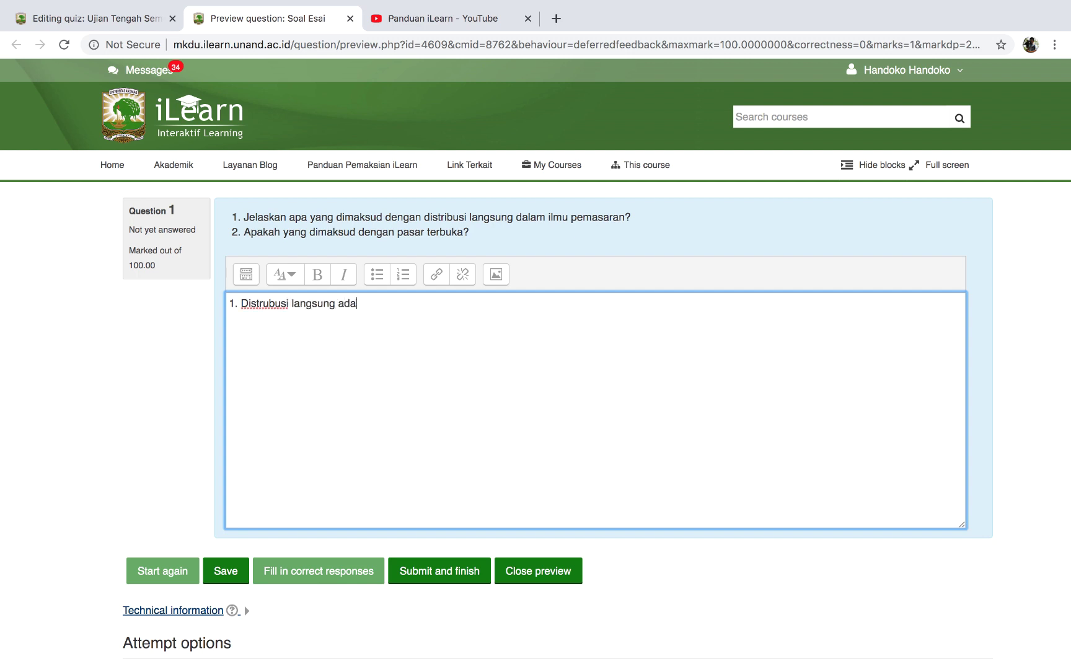
type("lah ......")
scroll(557, 372, "down", 3)
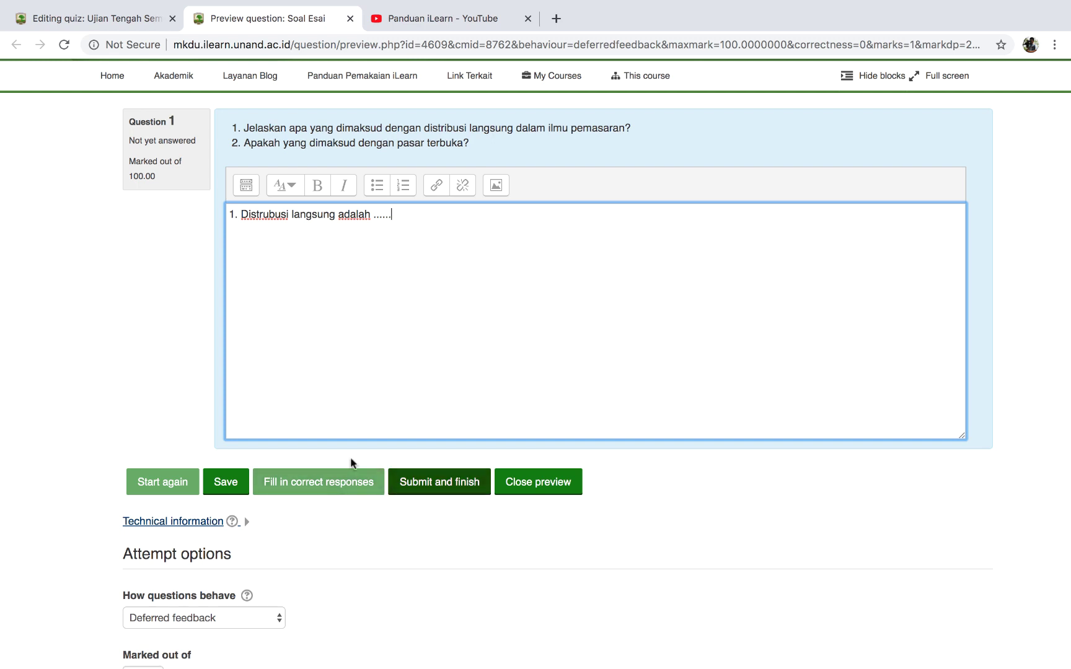
left_click(538, 483)
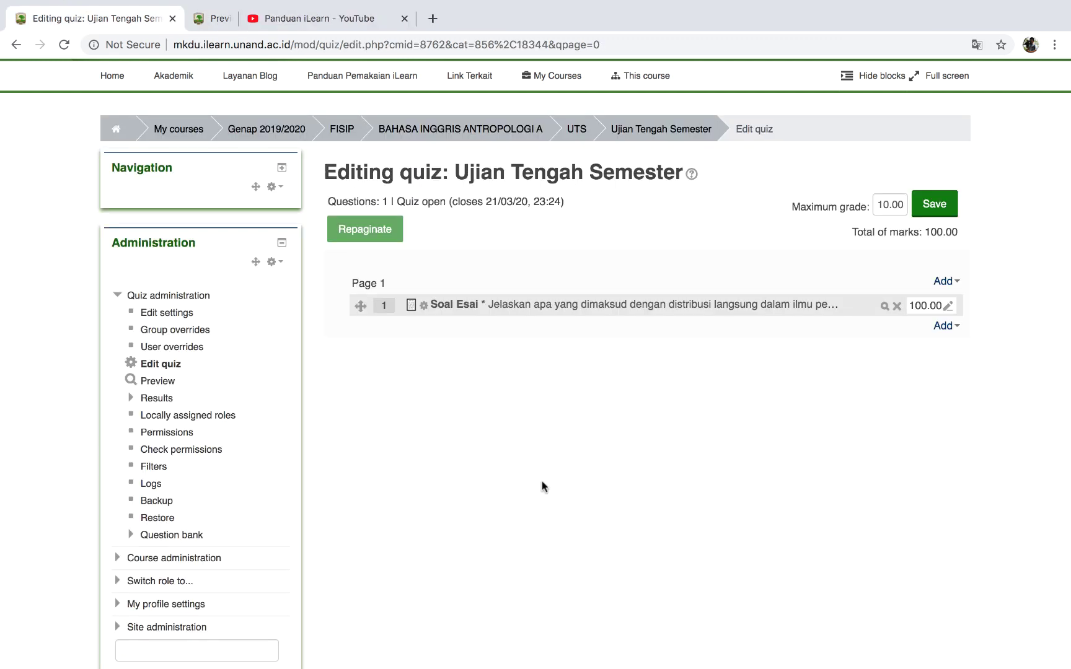
Set the quiz's maximum grade to 100 and save it.
scroll(483, 428, "down", 3)
scroll(483, 428, "up", 2)
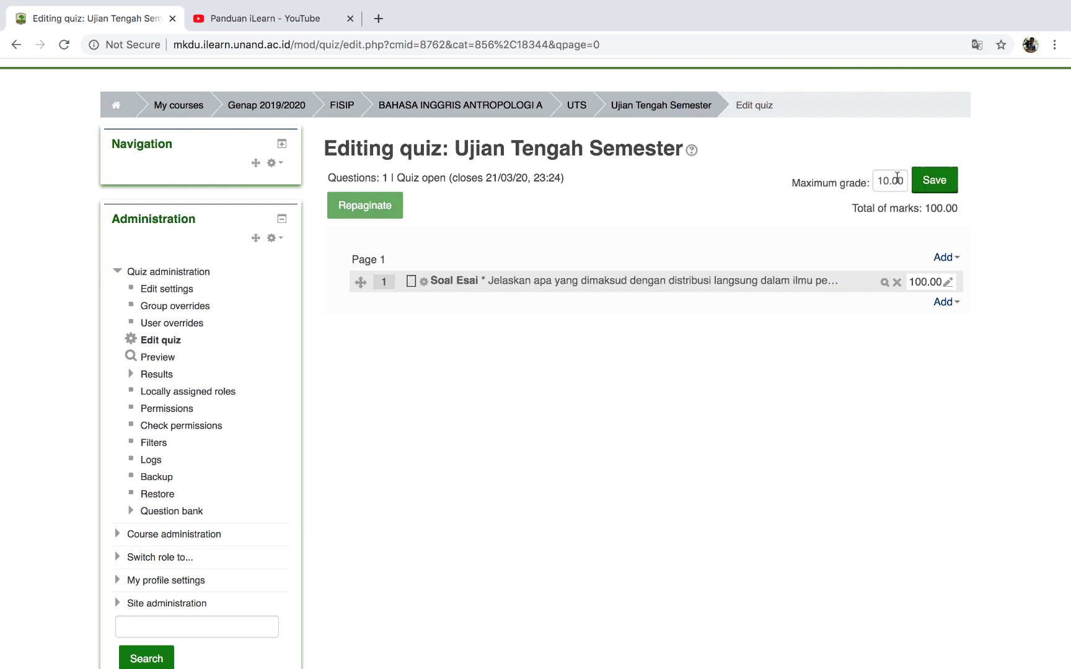
left_click_drag(880, 181, 906, 183)
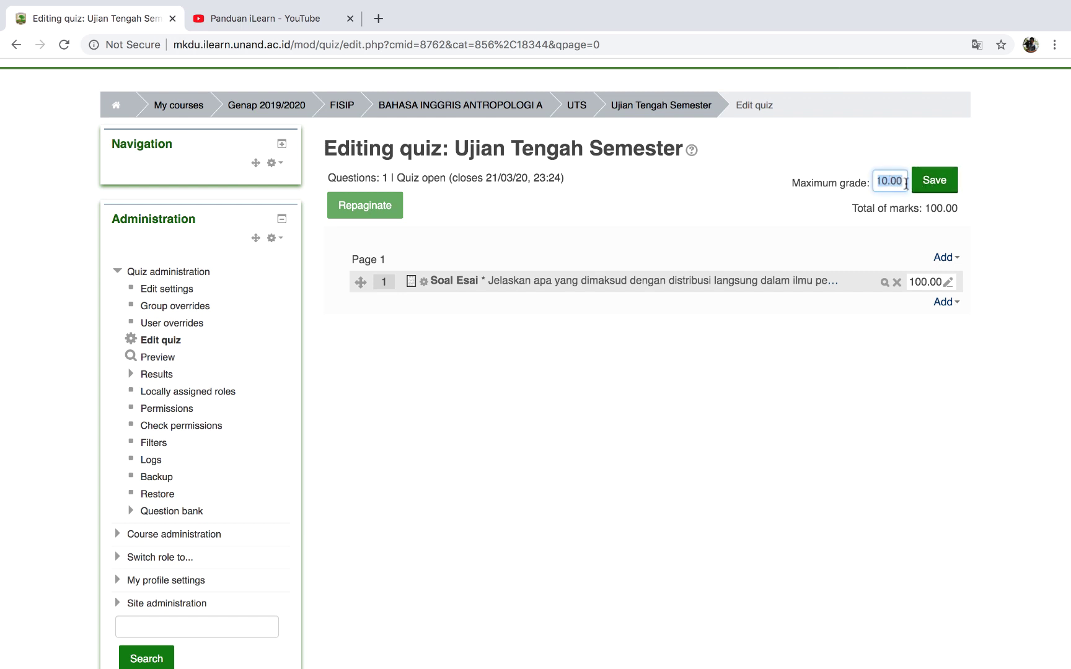
type("100")
left_click(936, 182)
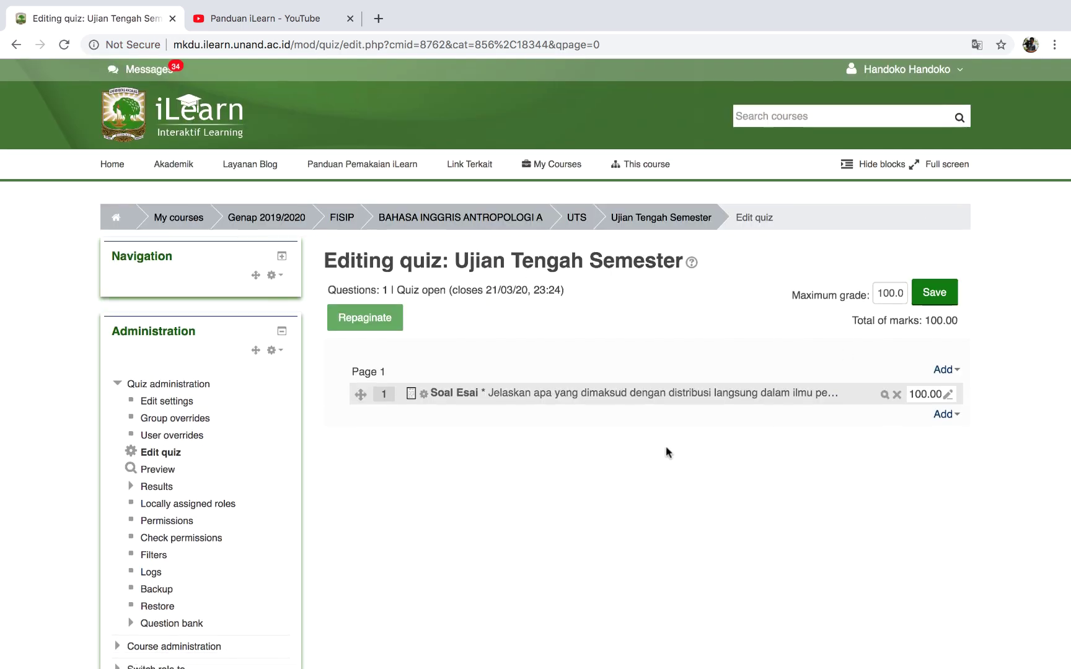
Return to the BAHASA INGGRIS ANTROPOLOGI A course page and open the "Ujian Tengah Semester" quiz in the UTS section.
scroll(668, 452, "down", 5)
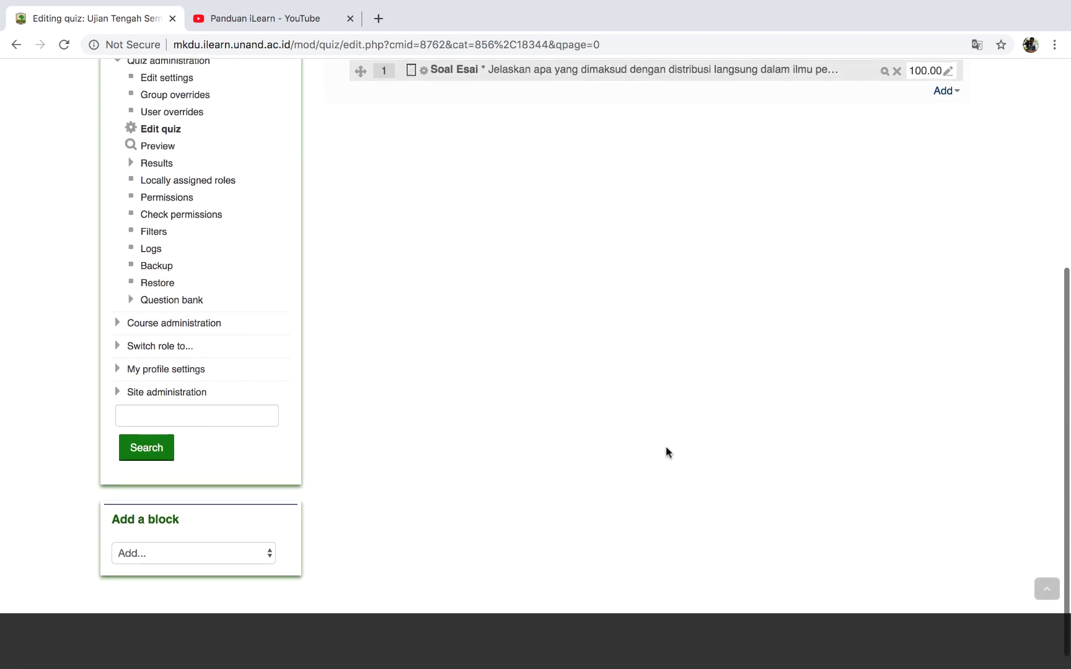
scroll(667, 452, "up", 3)
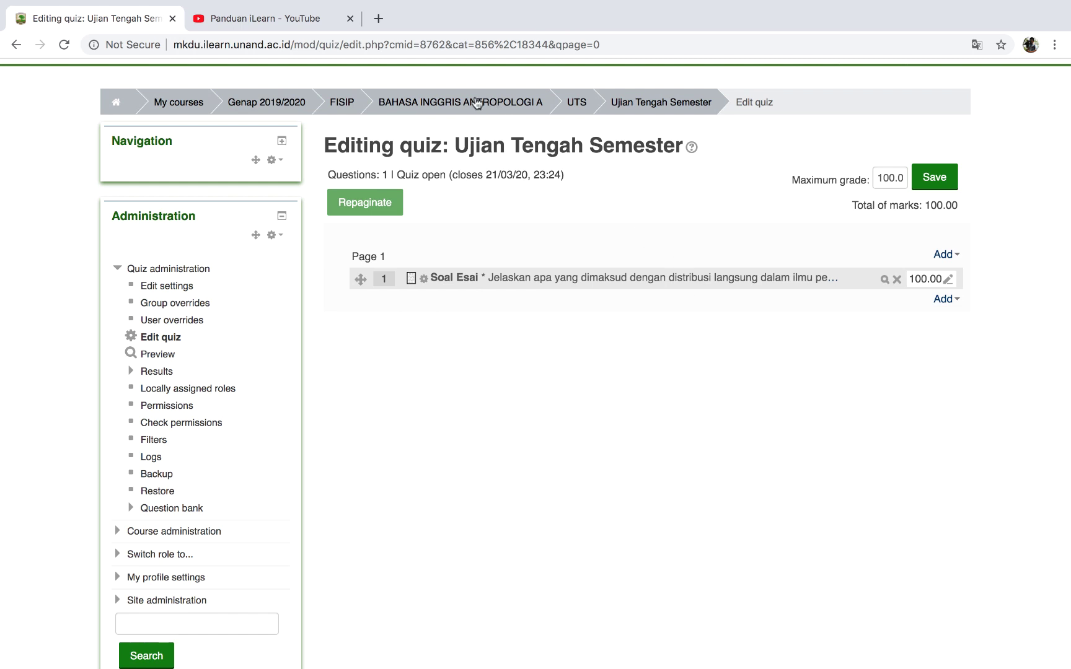
left_click(496, 105)
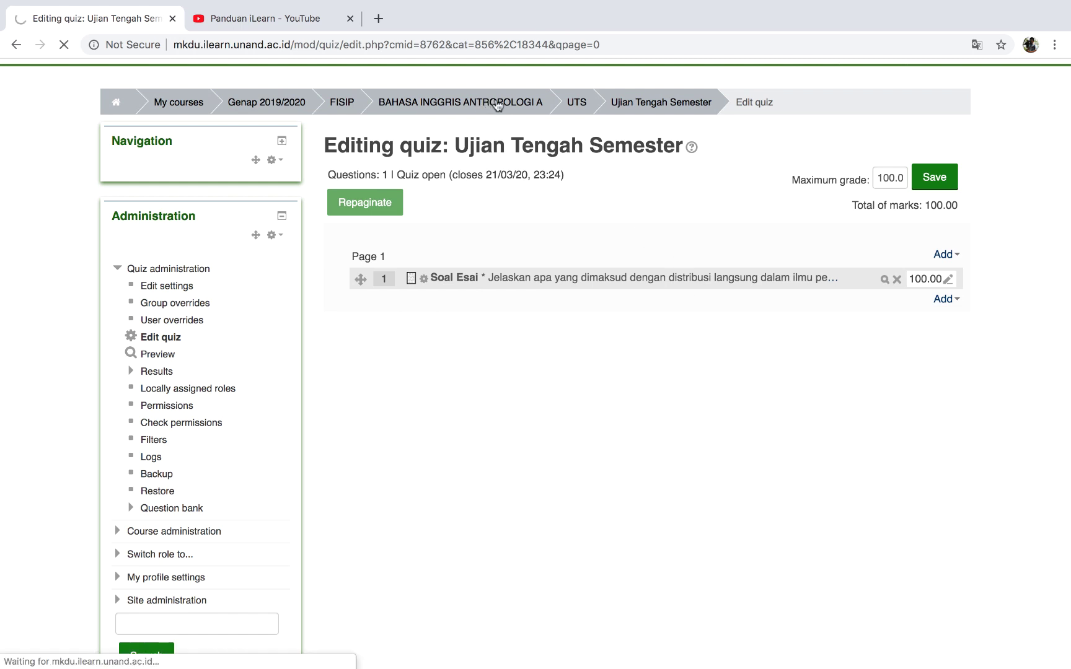
scroll(566, 403, "down", 5)
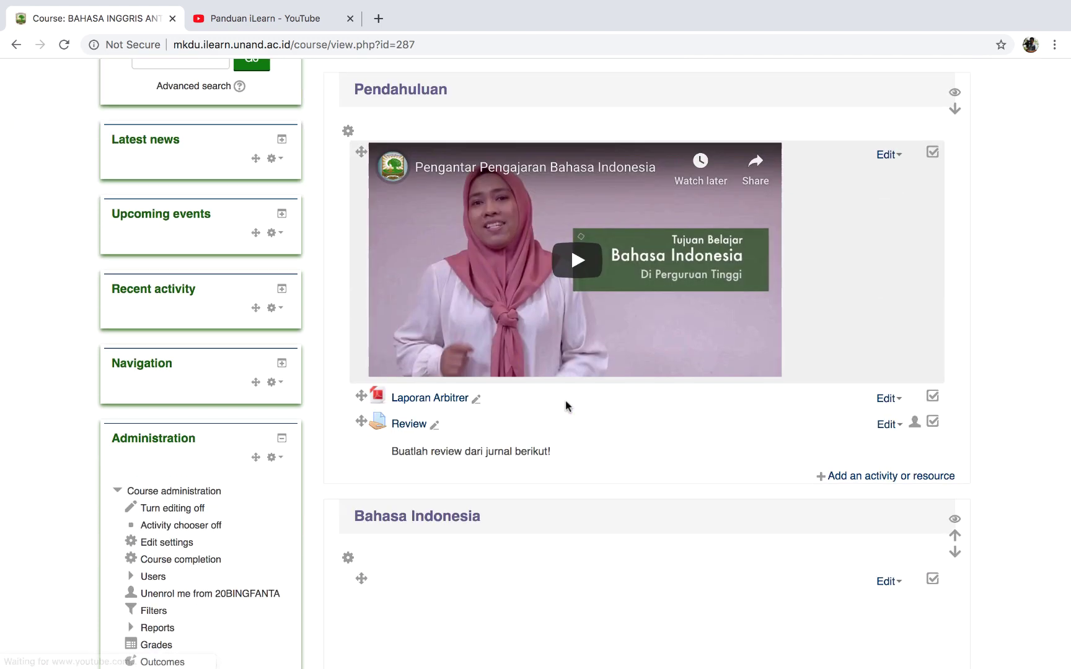
scroll(566, 403, "down", 12)
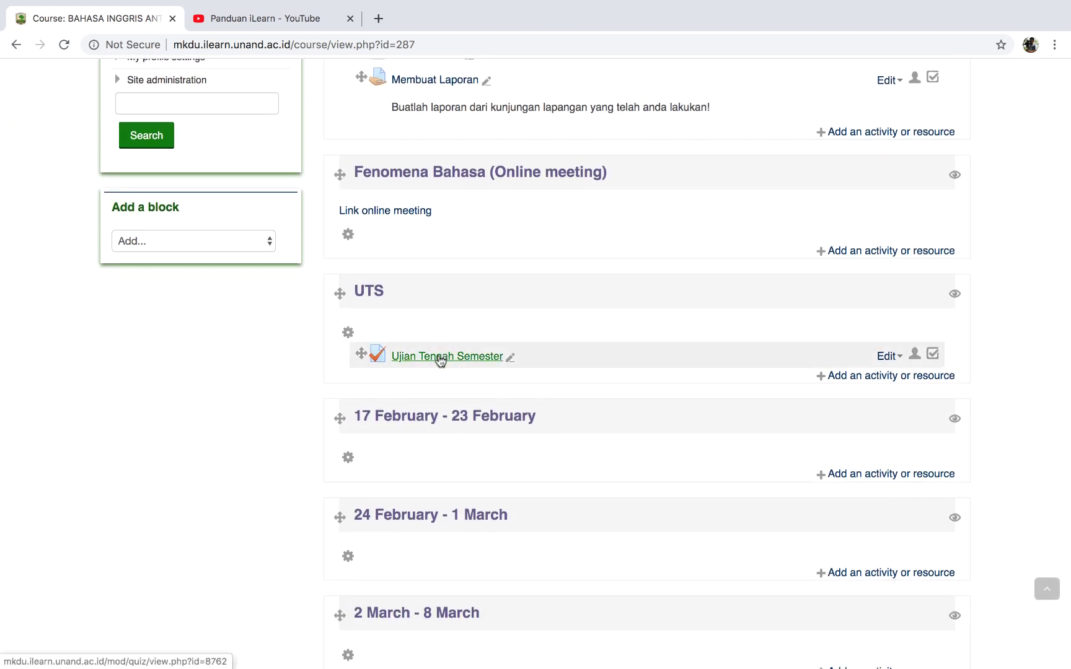
left_click(441, 357)
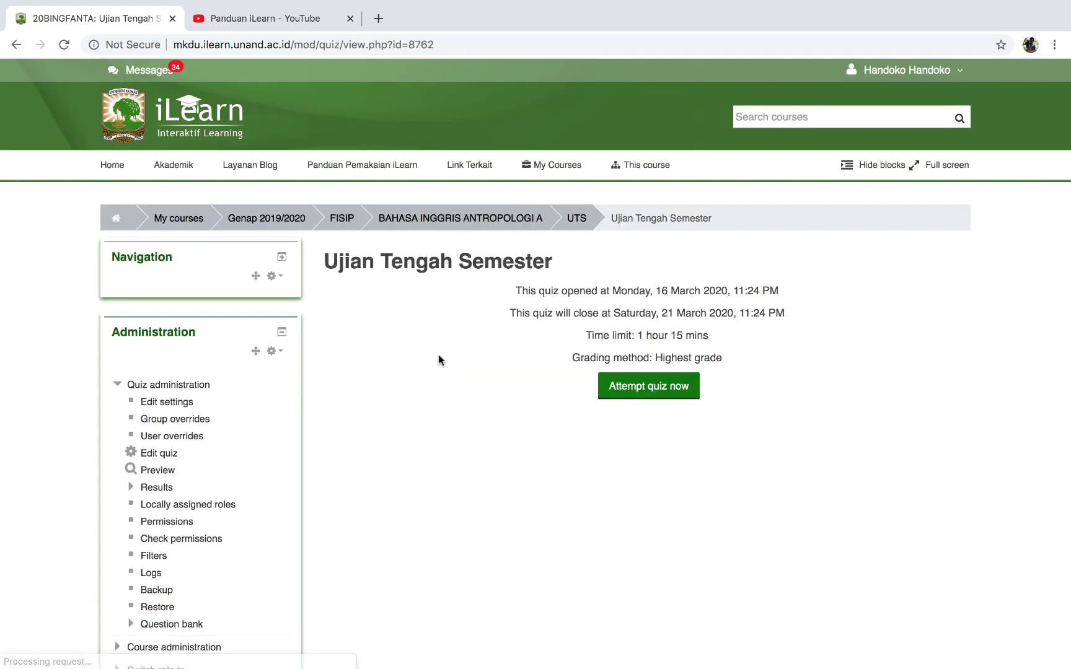
Start an attempt at the "Ujian Tengah Semester" quiz and confirm starting despite the time limit.
scroll(494, 433, "down", 2)
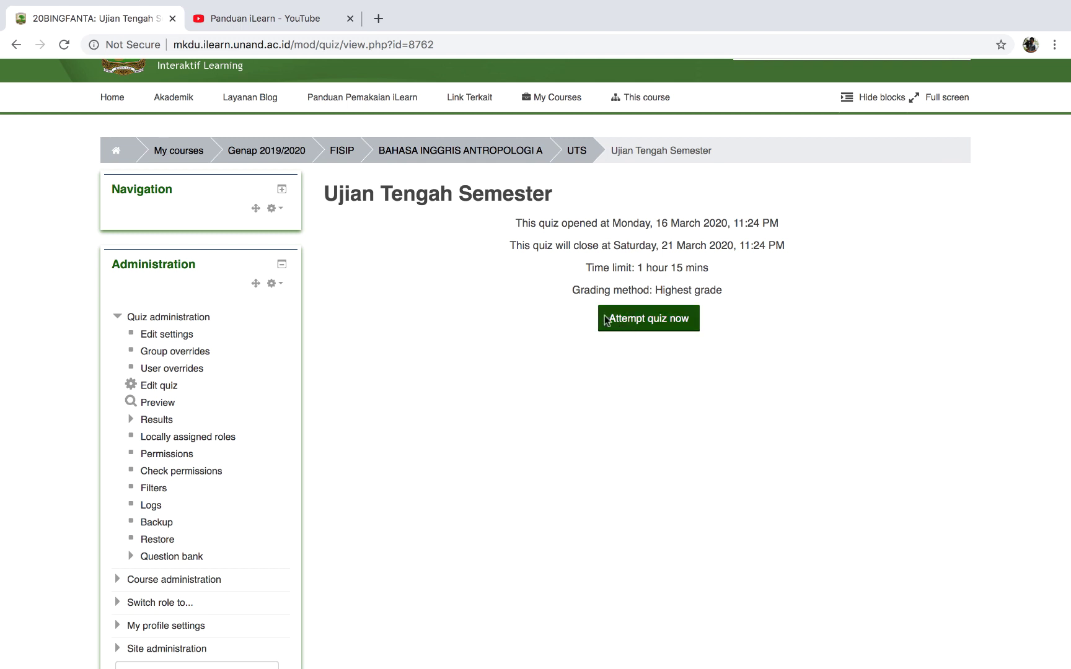
left_click(630, 321)
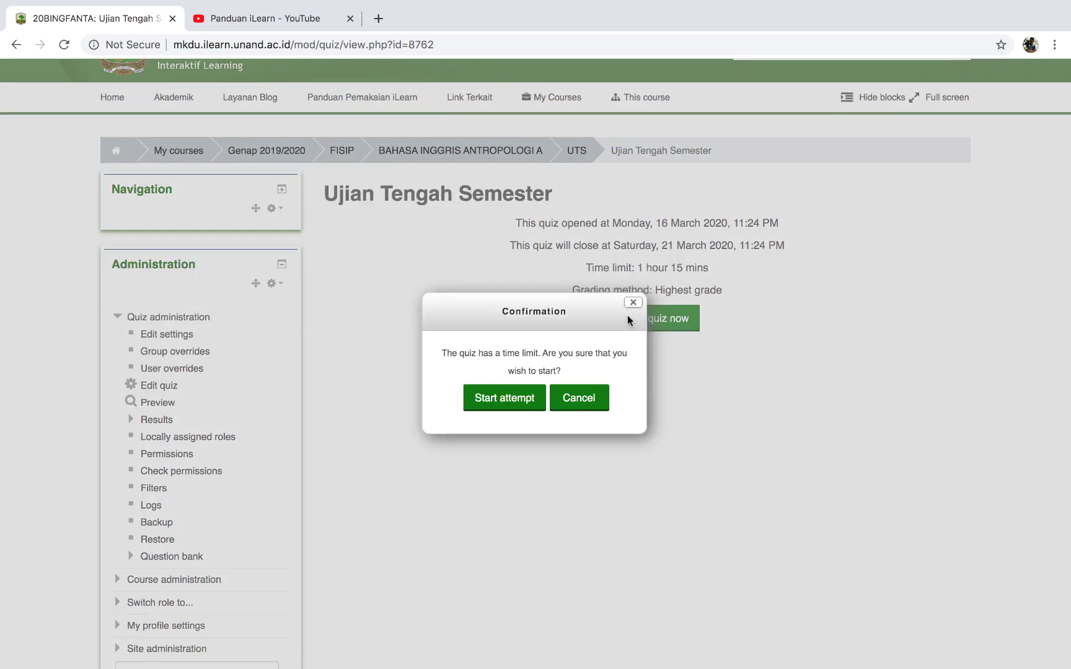
left_click(502, 400)
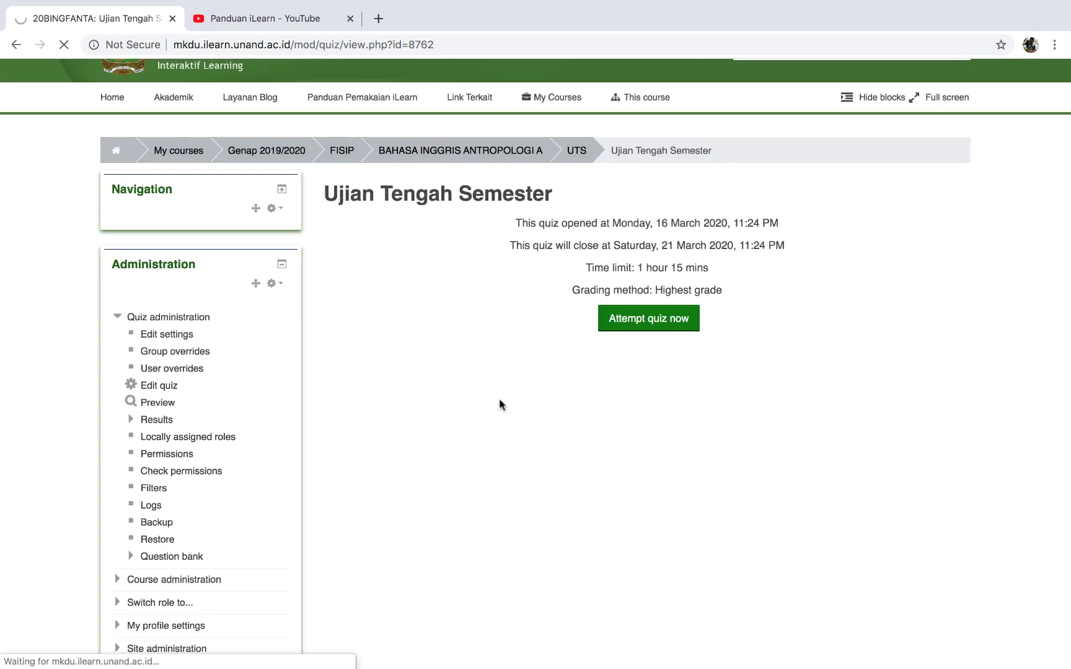